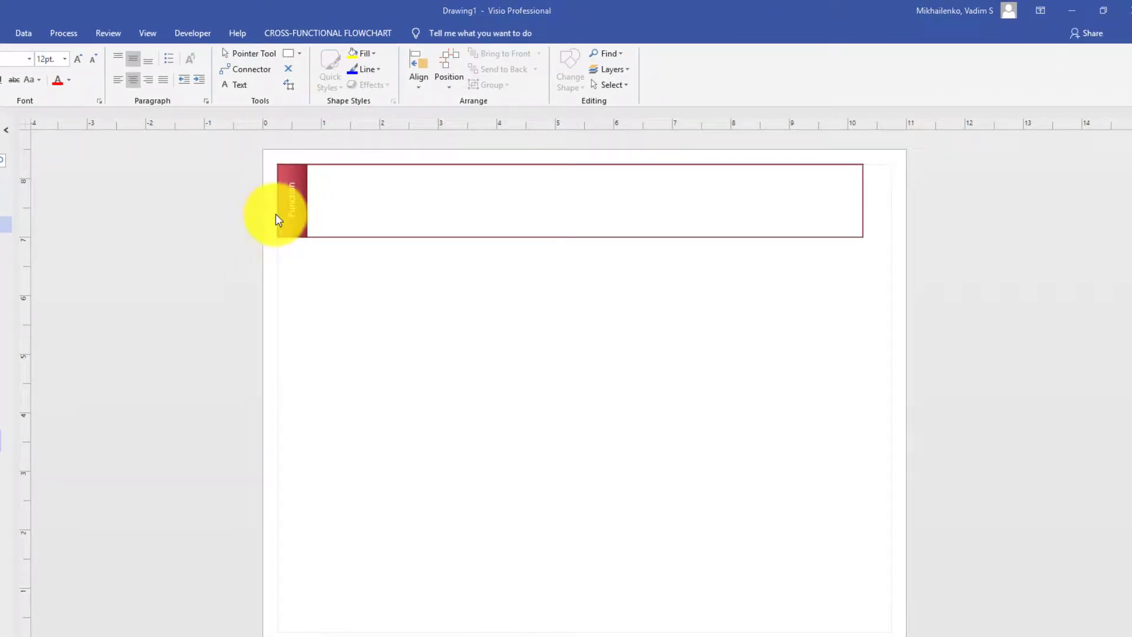
Rename the swimlane's "Function" heading as "Customer"
{"action": "left_click", "coordinate": [290, 217]}
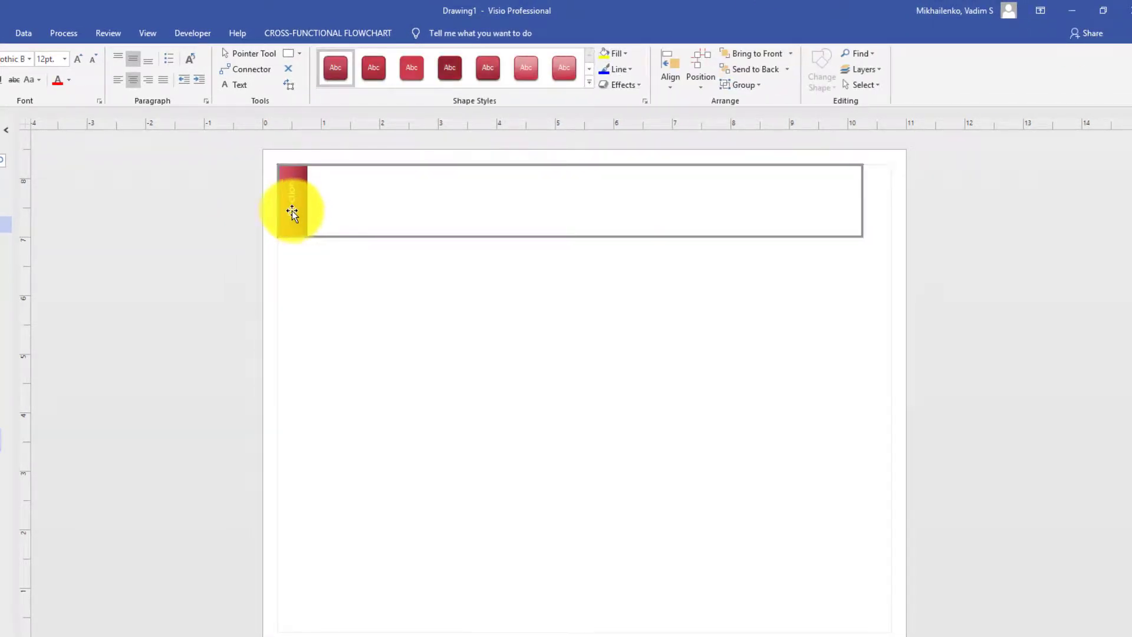
{"action": "double_click", "coordinate": [291, 211]}
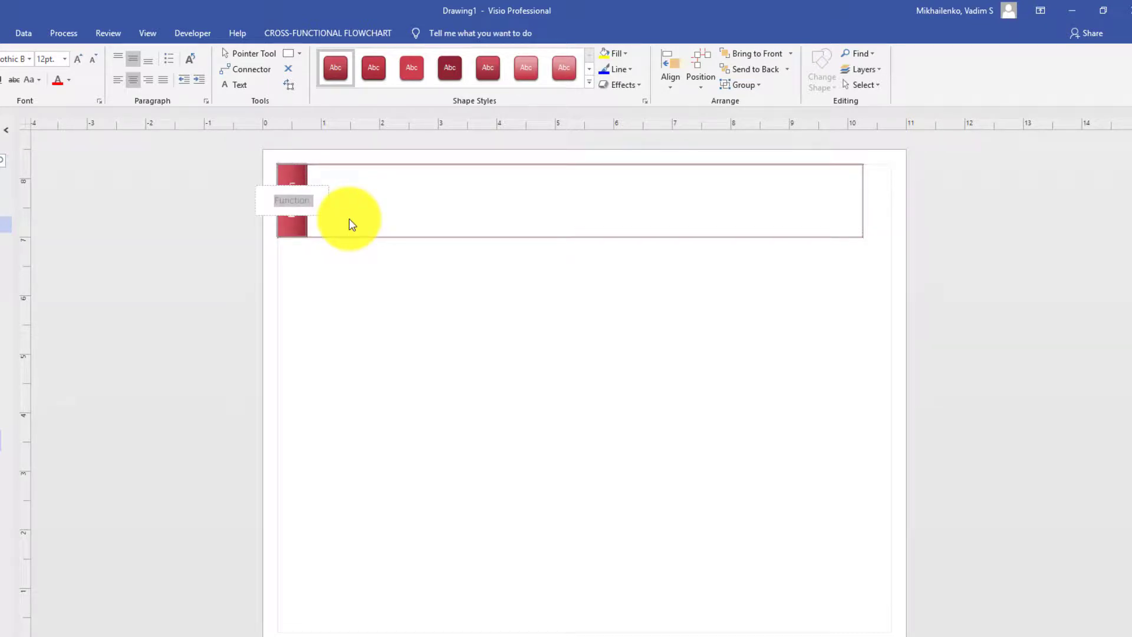
{"action": "type", "text": "Customer"}
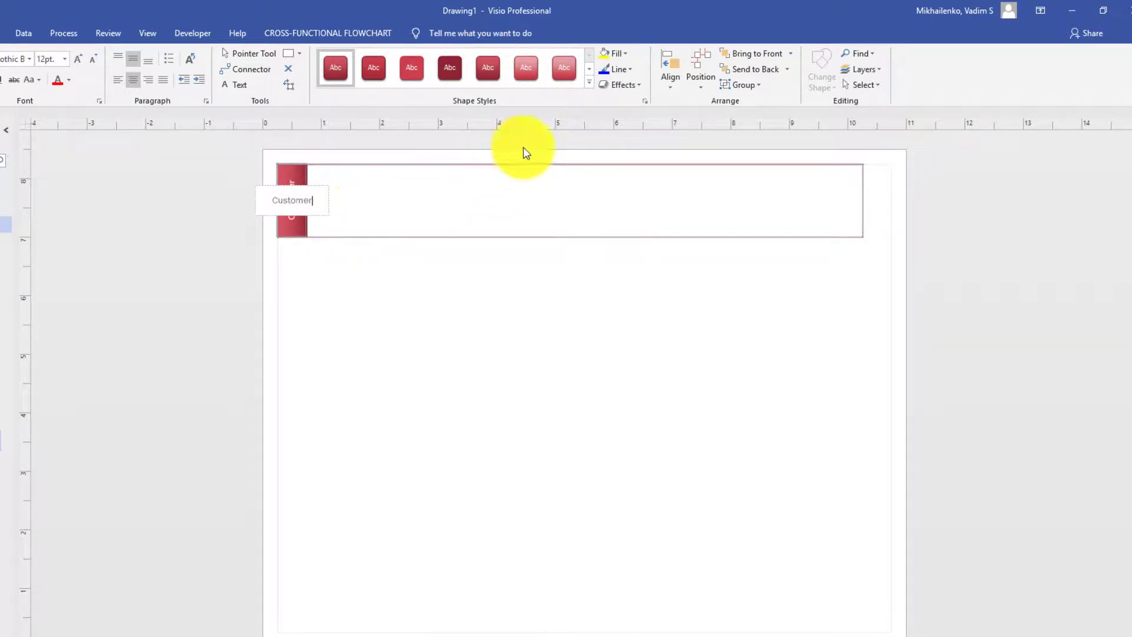
{"action": "left_click", "coordinate": [416, 378]}
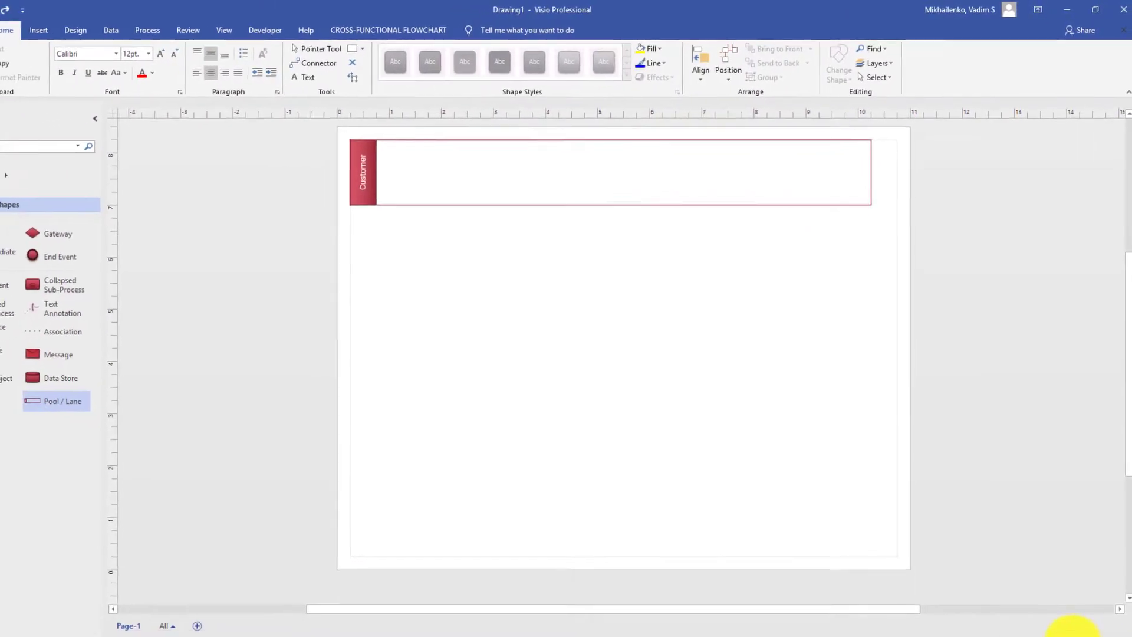
Stretch the Customer lane downward to a height of about 3 inches
{"action": "left_click", "coordinate": [1072, 632]}
{"action": "scroll", "coordinate": [996, 554], "scroll_direction": "up", "scroll_amount": 3}
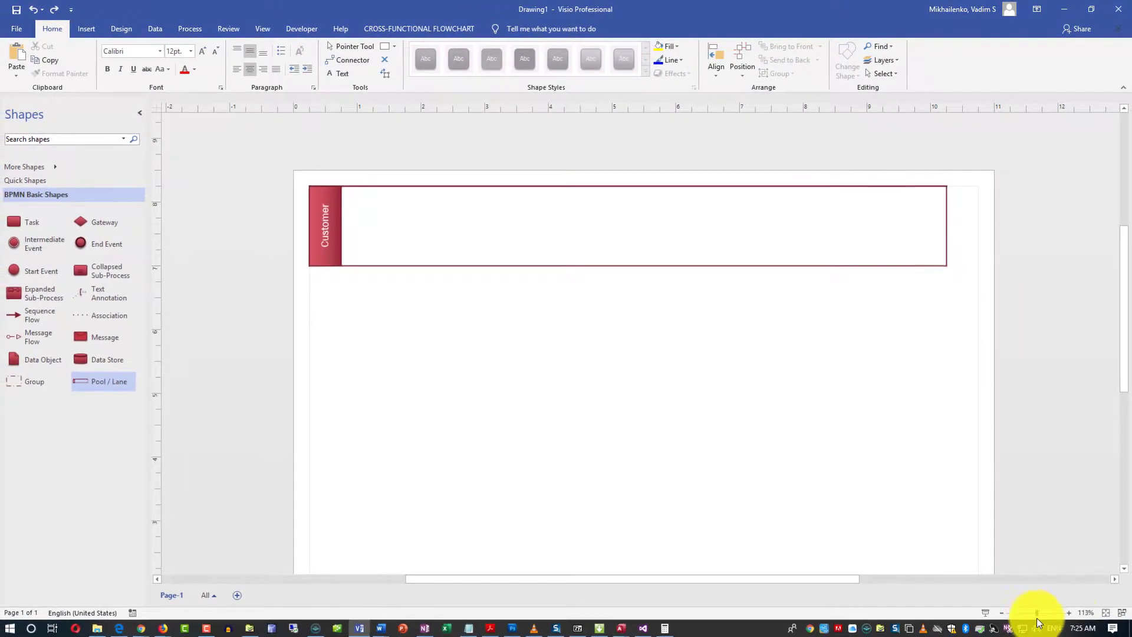
{"action": "left_click", "coordinate": [1069, 610]}
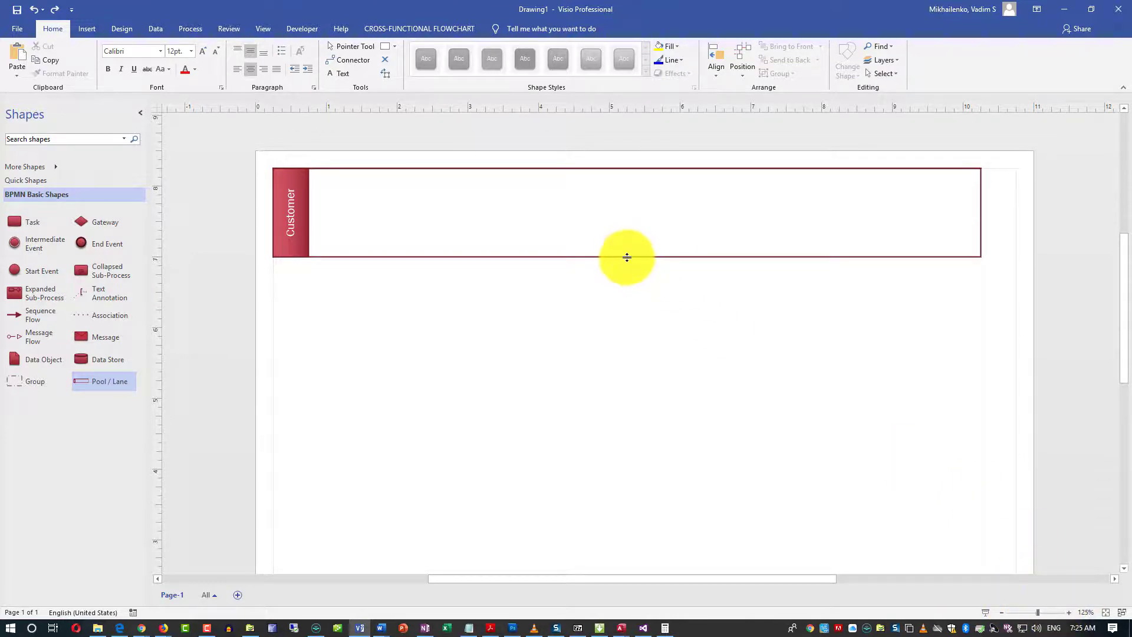
{"action": "left_click_drag", "start_coordinate": [627, 257], "coordinate": [630, 383]}
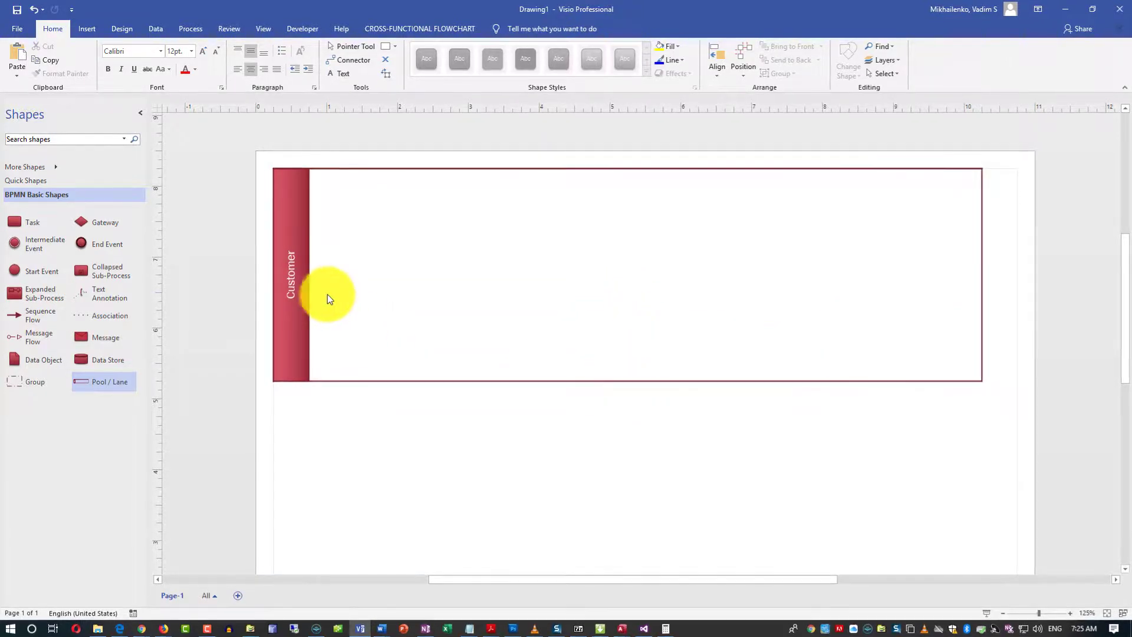
Place a Start Event near the left end of the Customer lane and label it "Start"
{"action": "left_click_drag", "start_coordinate": [11, 266], "coordinate": [372, 289]}
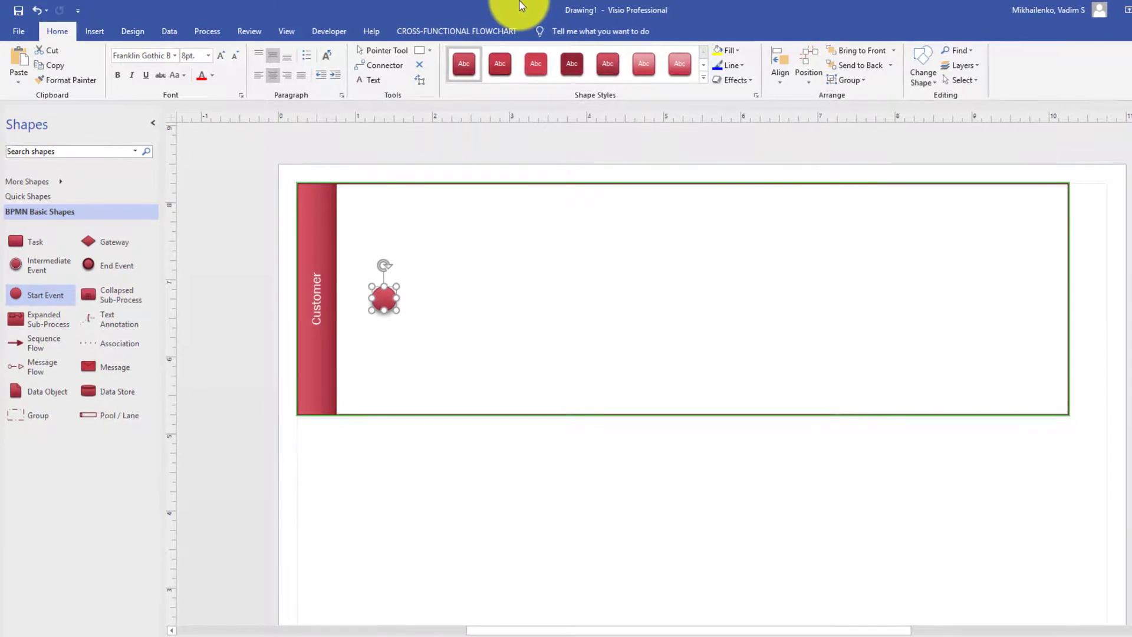
{"action": "type", "text": "Start"}
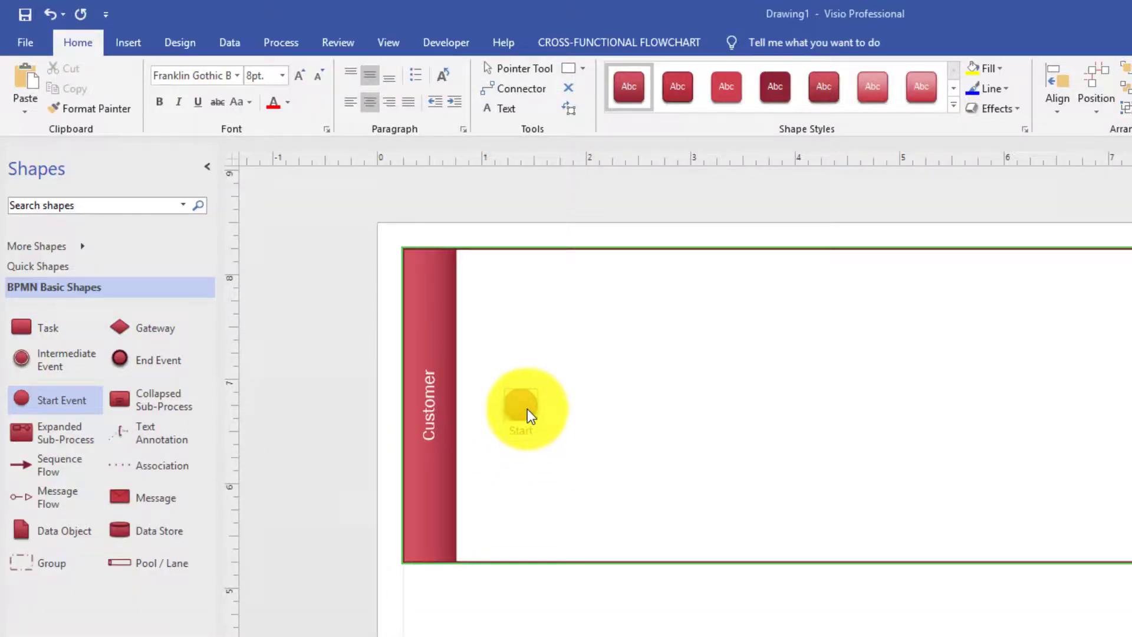
{"action": "left_click_drag", "start_coordinate": [527, 413], "coordinate": [527, 413]}
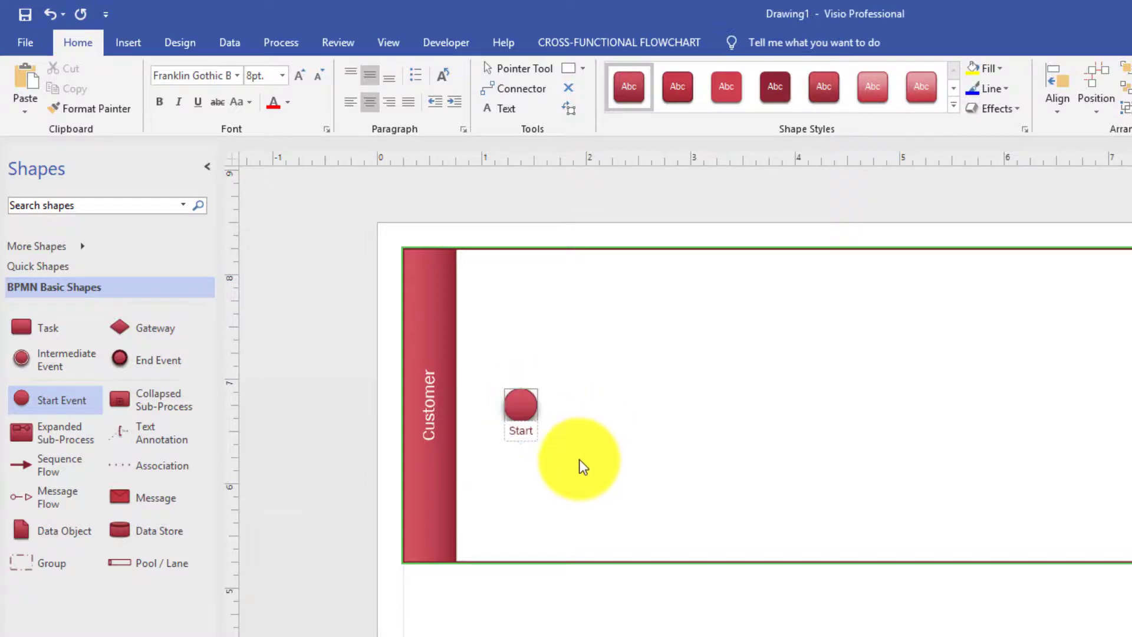
{"action": "left_click", "coordinate": [581, 462]}
Add a connected task to the right of the Start event with the text "Nativate to the start page of the shopping site"
{"action": "left_click", "coordinate": [523, 413]}
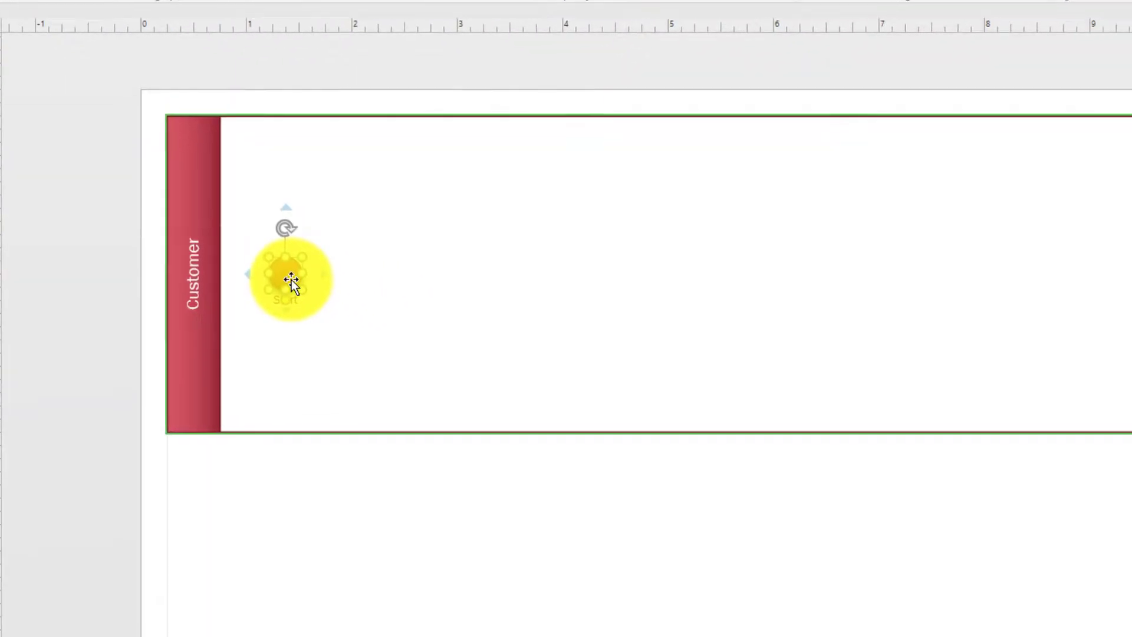
{"action": "mouse_move", "coordinate": [253, 243]}
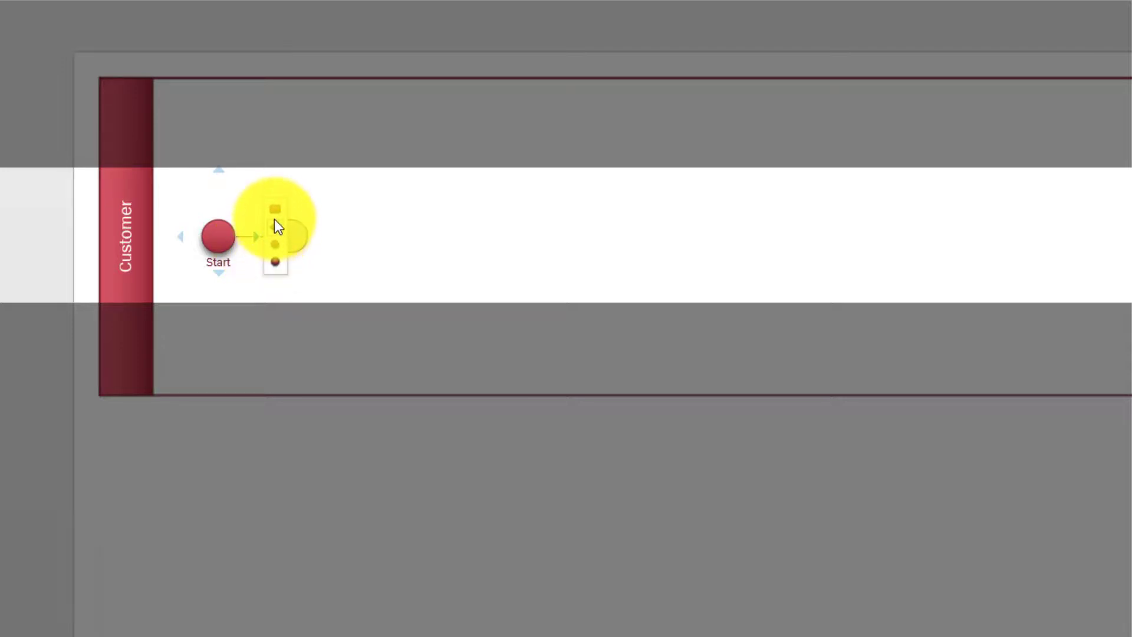
{"action": "mouse_move", "coordinate": [273, 217]}
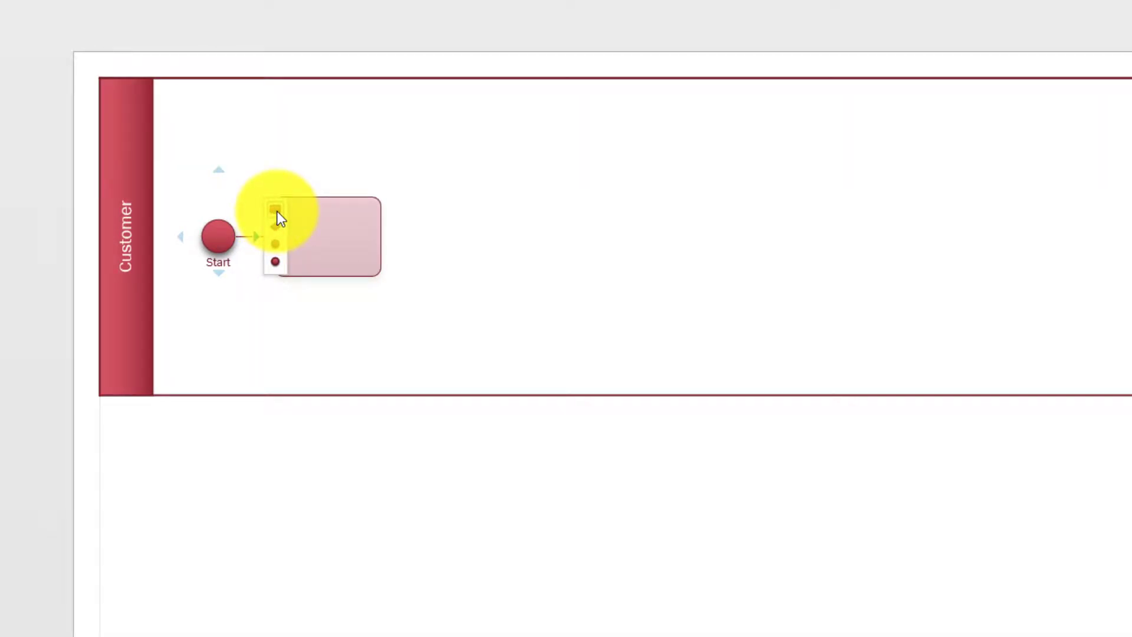
{"action": "left_click", "coordinate": [277, 212]}
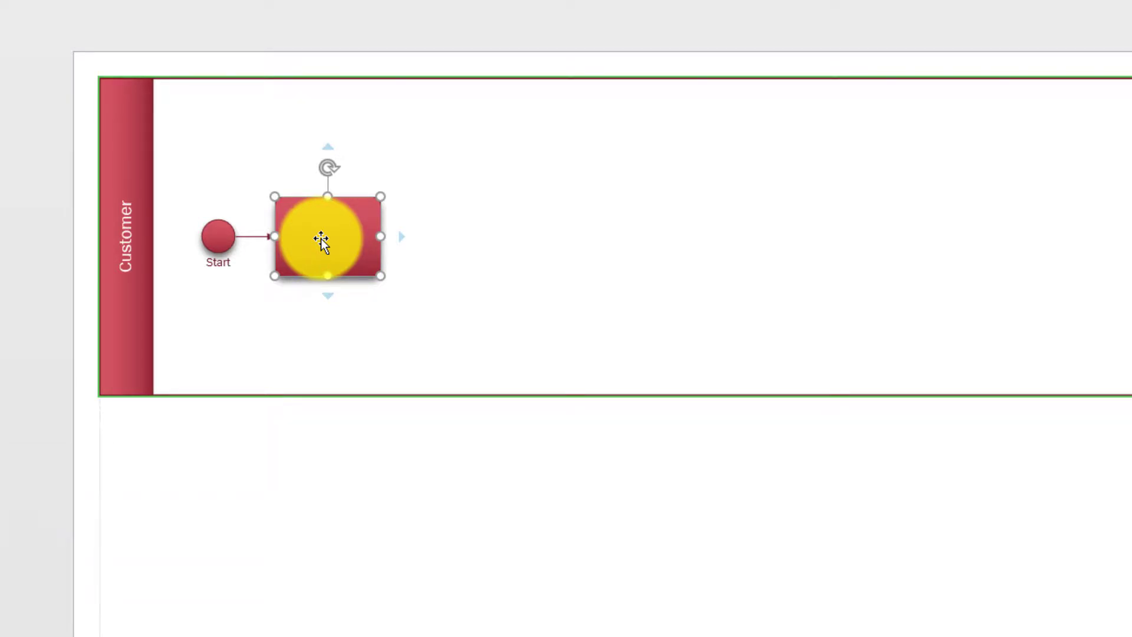
{"action": "double_click", "coordinate": [321, 238]}
{"action": "type", "text": "Nativate to the start page of the shopping site"}
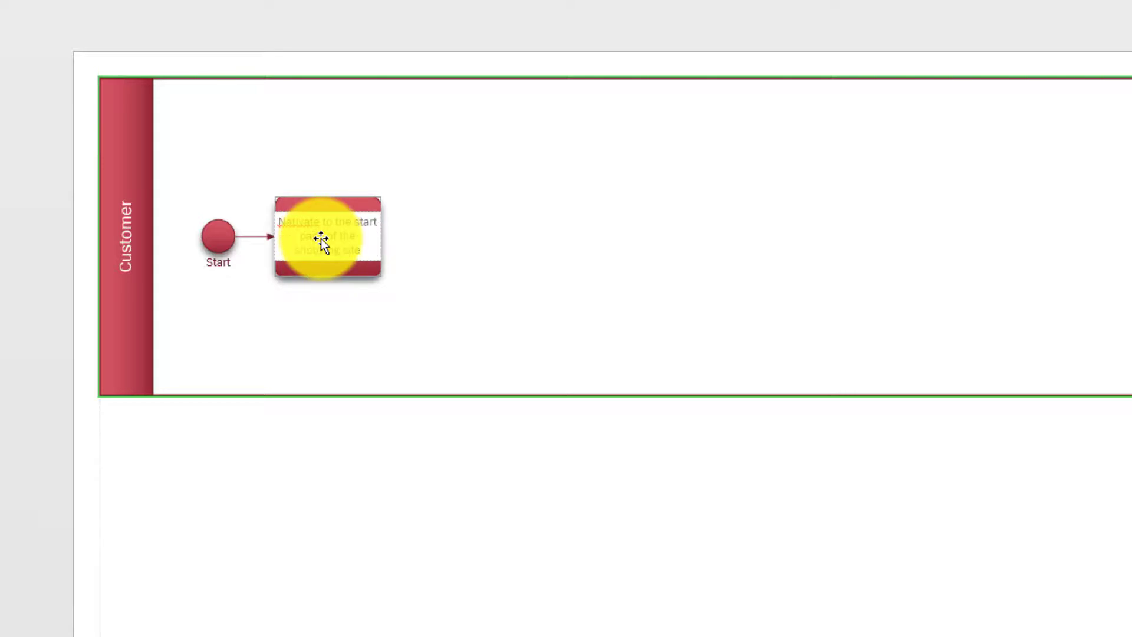
{"action": "key", "text": "Escape"}
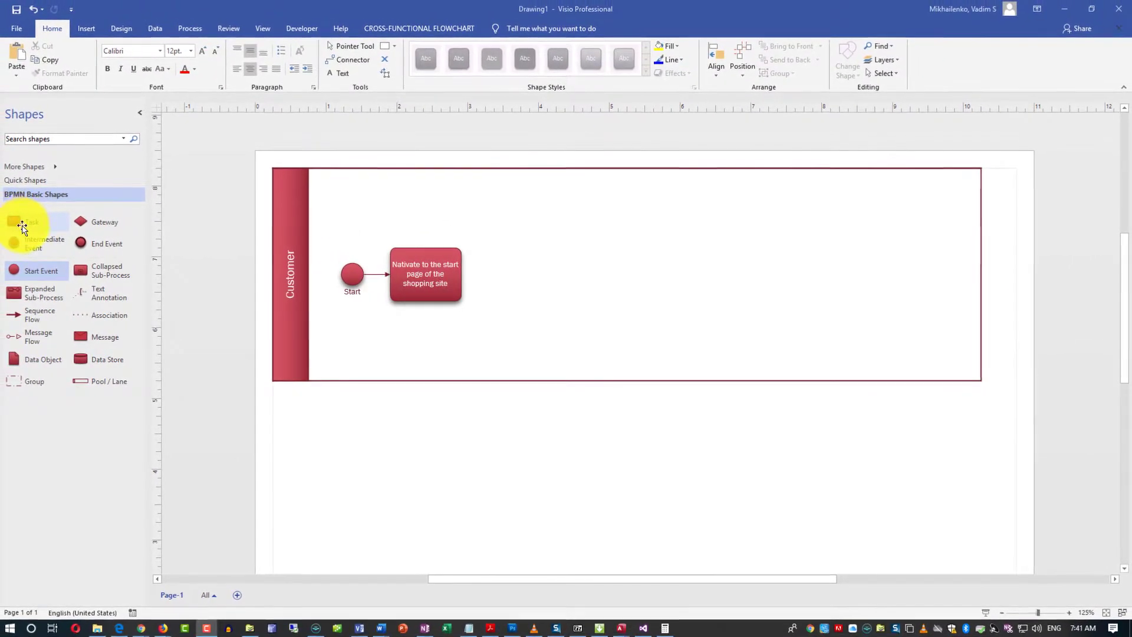
Place a separate task above and to the right of the first task and label it "Search for items"
{"action": "left_click_drag", "start_coordinate": [22, 223], "coordinate": [533, 220]}
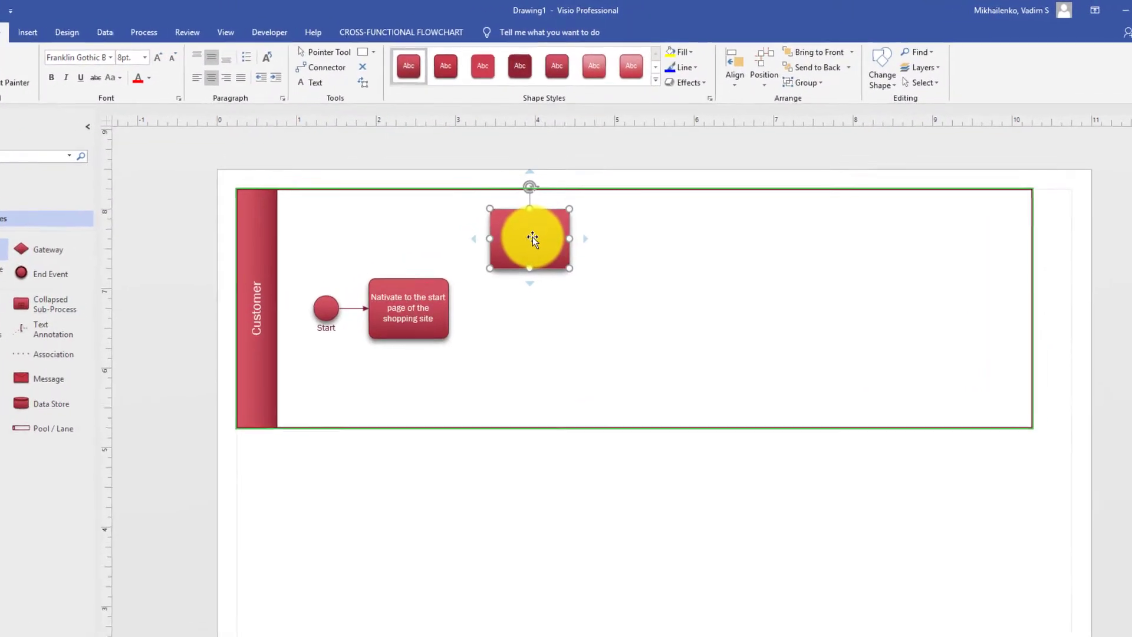
{"action": "double_click", "coordinate": [535, 220]}
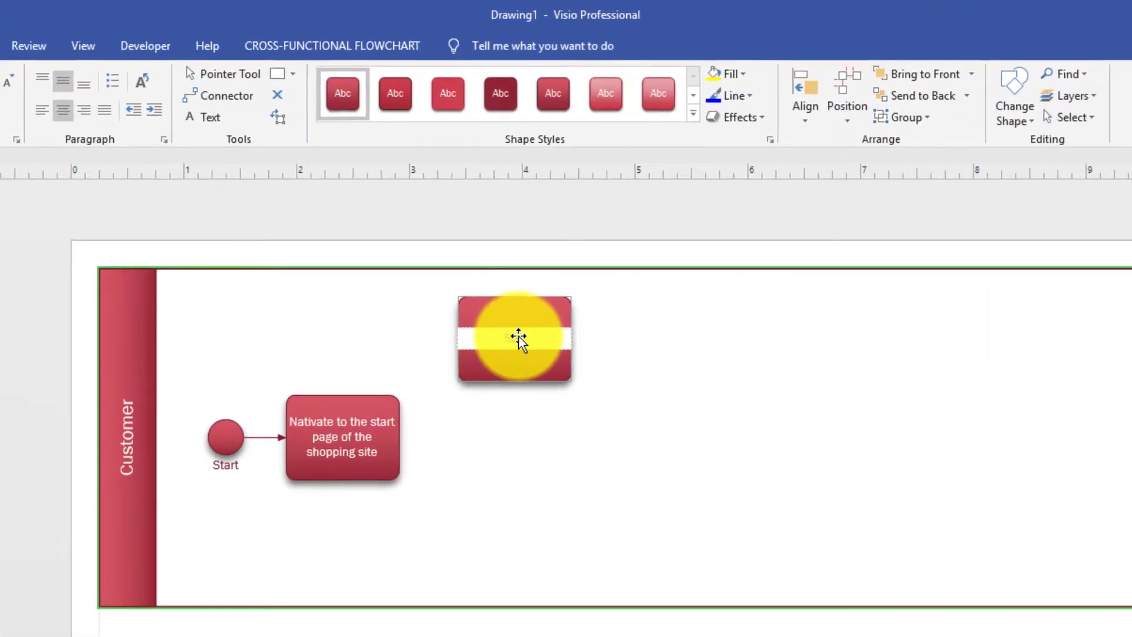
{"action": "type", "text": "Search for items"}
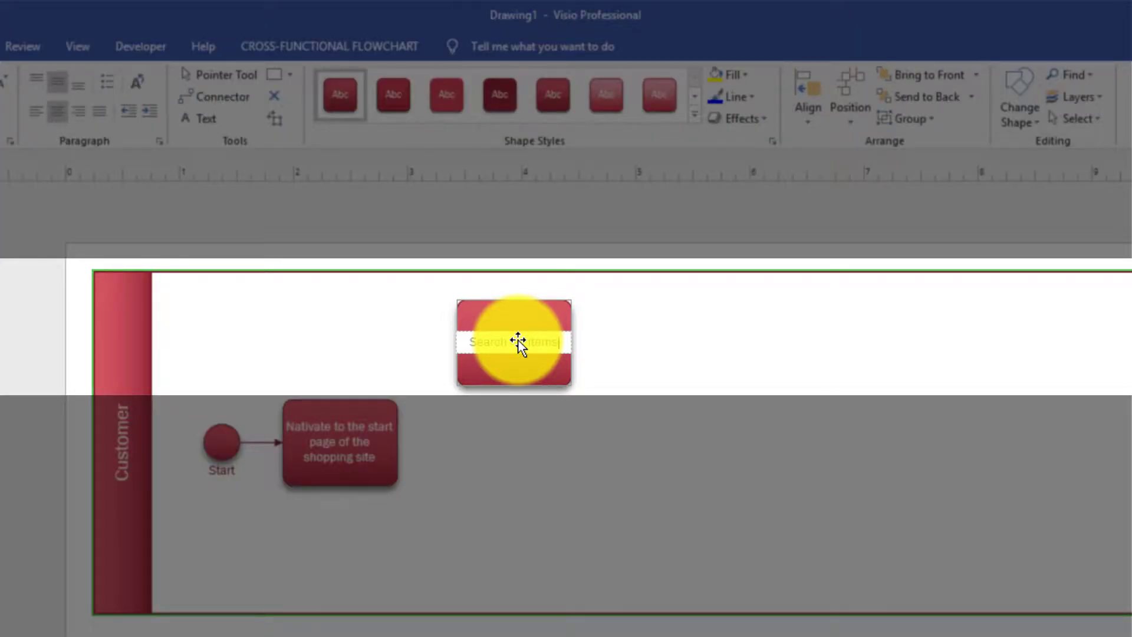
{"action": "left_click", "coordinate": [555, 438]}
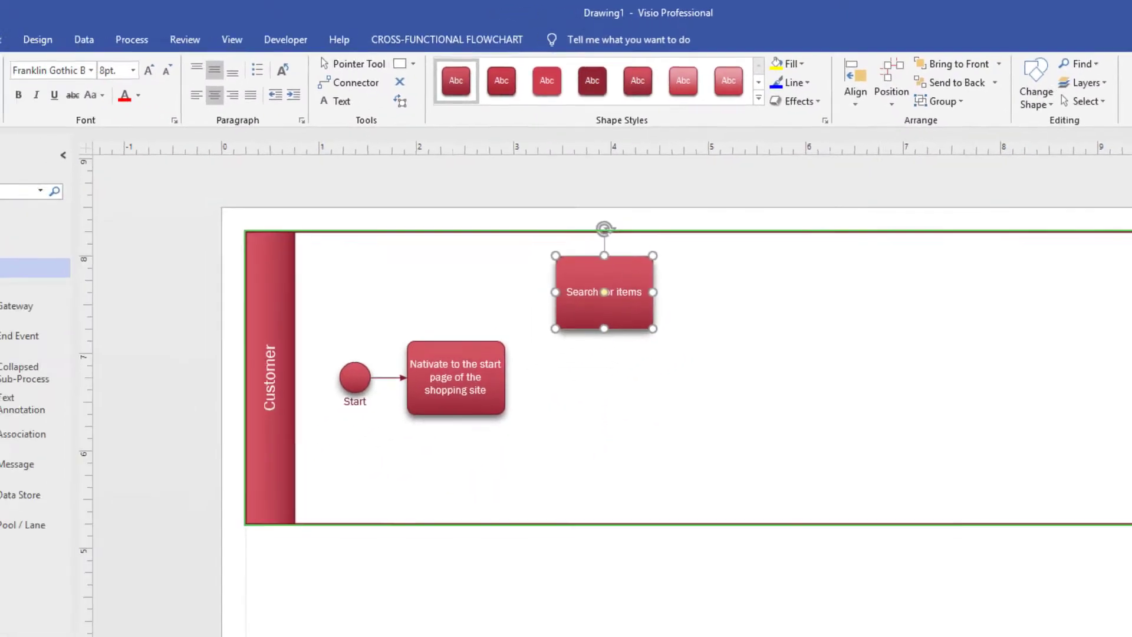
Duplicate the "Search for items" task, align the copy below it and level with the first task, and label it "Review Recommended Items"
{"action": "left_click", "coordinate": [64, 77]}
{"action": "left_click", "coordinate": [23, 76]}
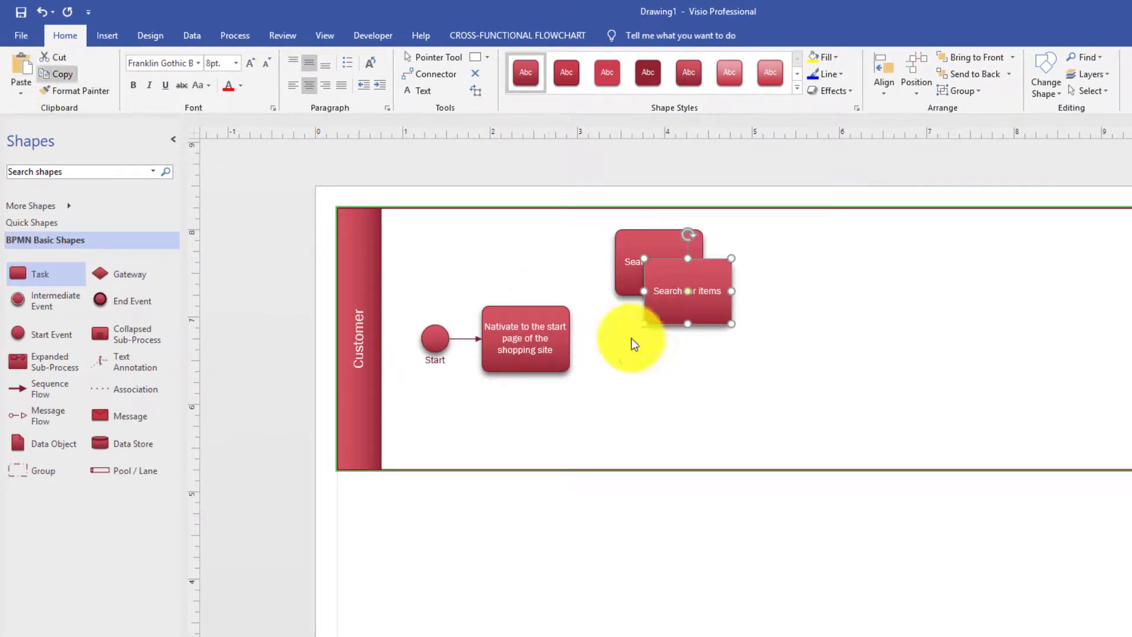
{"action": "left_click_drag", "start_coordinate": [717, 308], "coordinate": [693, 359]}
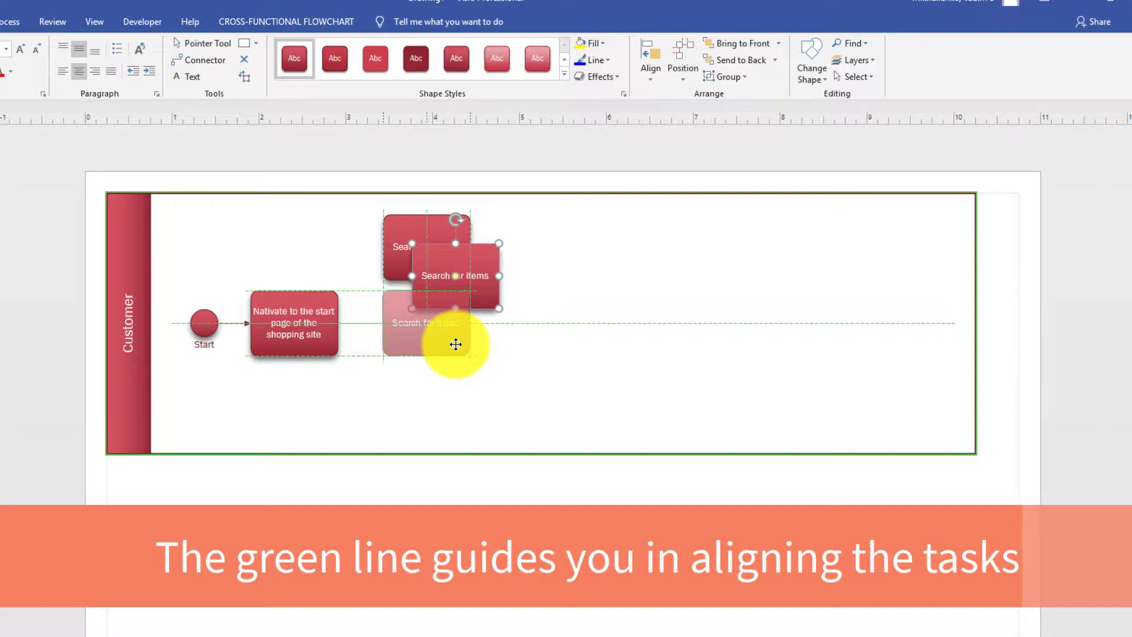
{"action": "left_click_drag", "start_coordinate": [456, 344], "coordinate": [455, 343]}
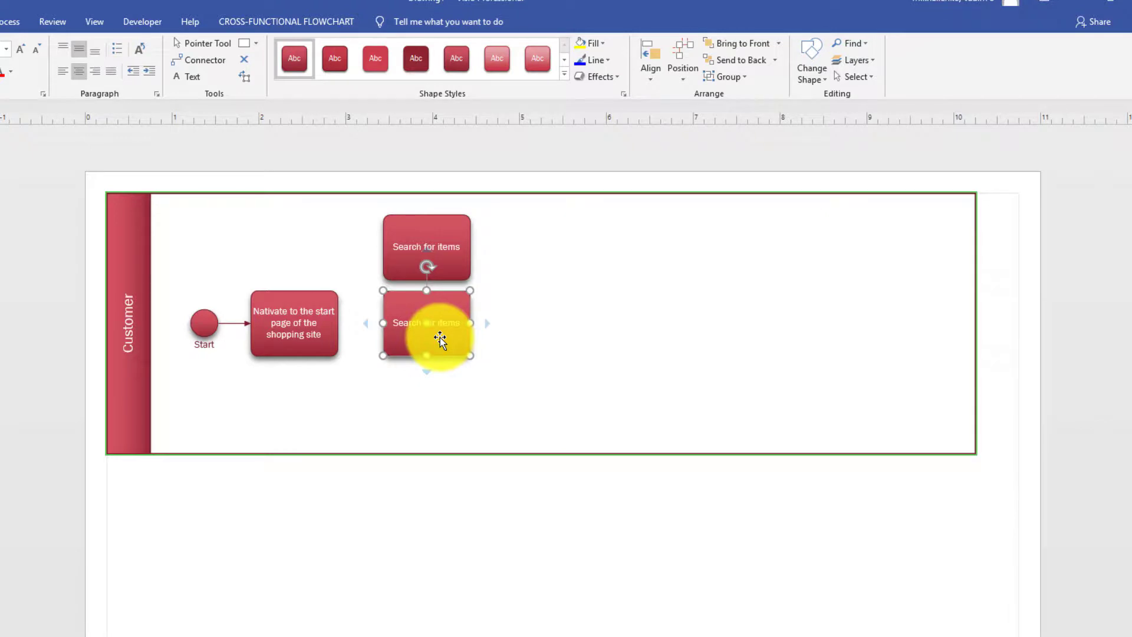
{"action": "type", "text": "Review Reco"}
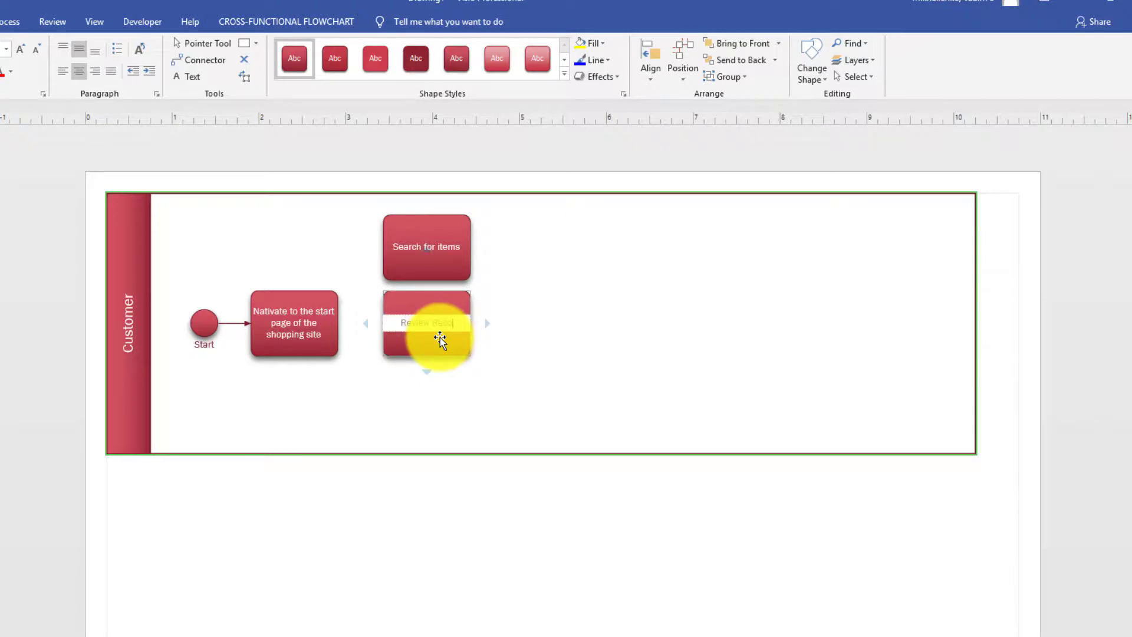
{"action": "type", "text": "mmended items"}
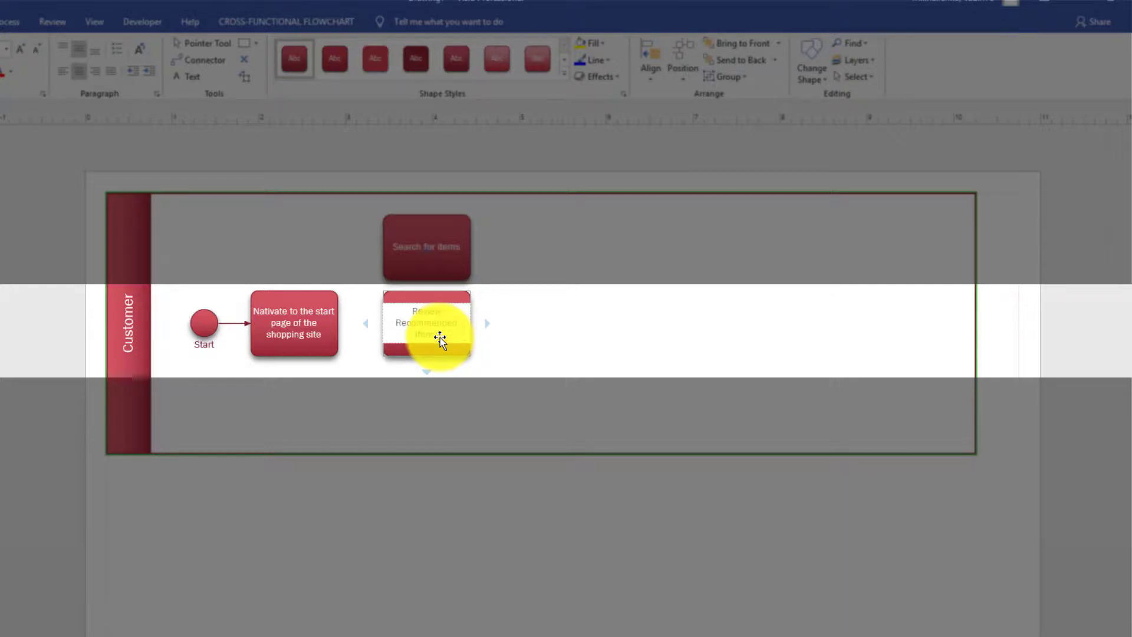
{"action": "left_click", "coordinate": [632, 379]}
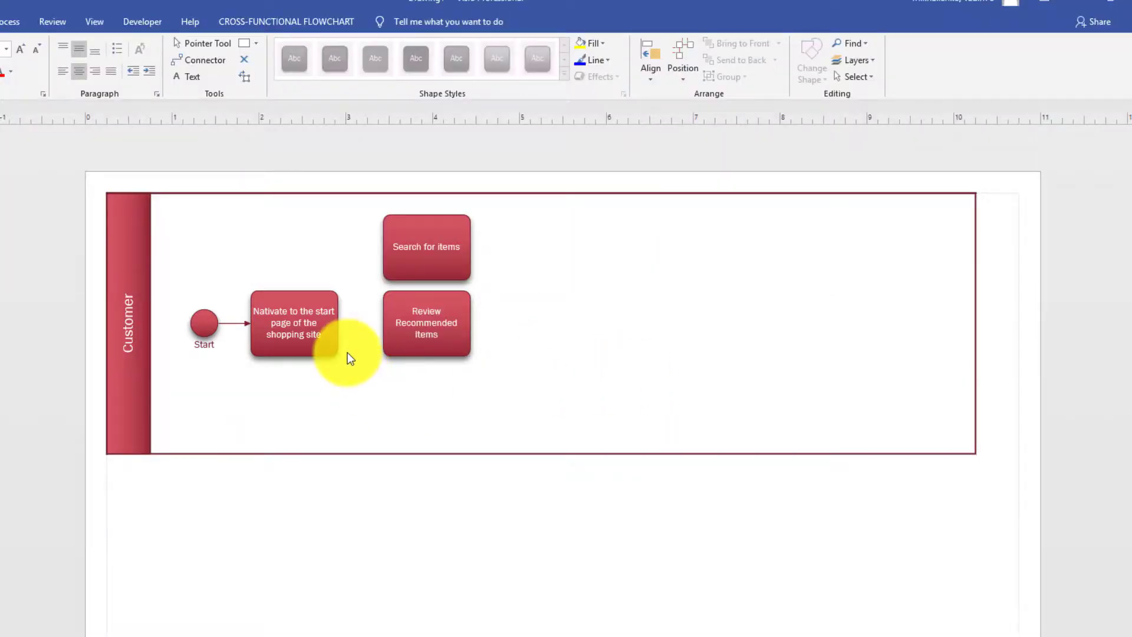
Add a task connected from the start page task, align it evenly below "Review Recommended Items", and label it "Review Special"
{"action": "mouse_move", "coordinate": [334, 339]}
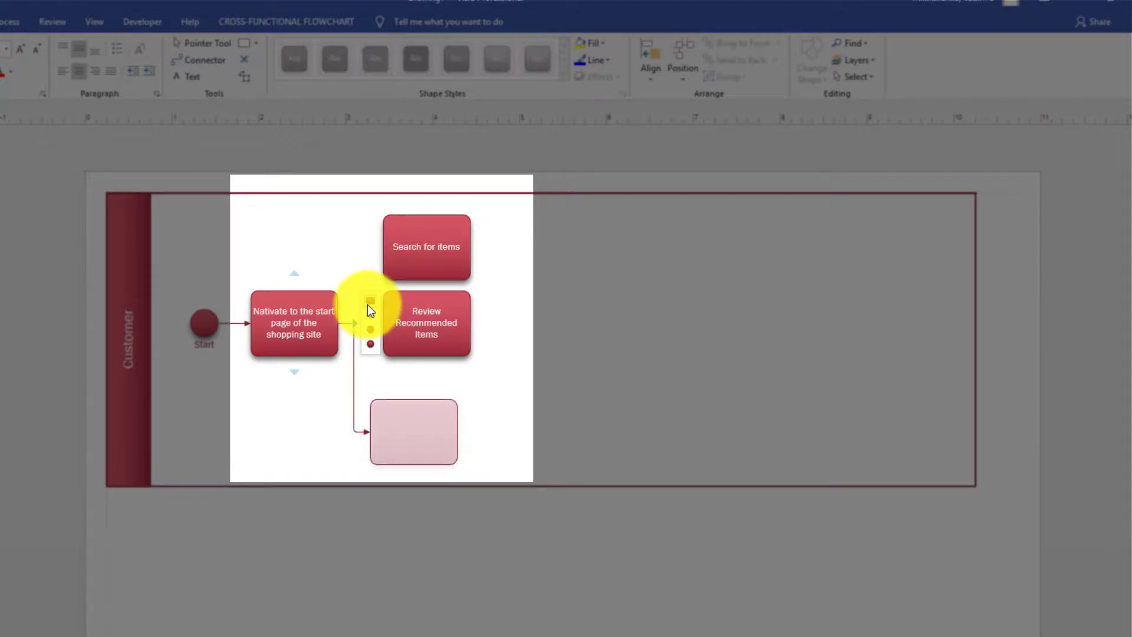
{"action": "left_click", "coordinate": [366, 305]}
{"action": "left_click_drag", "start_coordinate": [420, 433], "coordinate": [432, 408]}
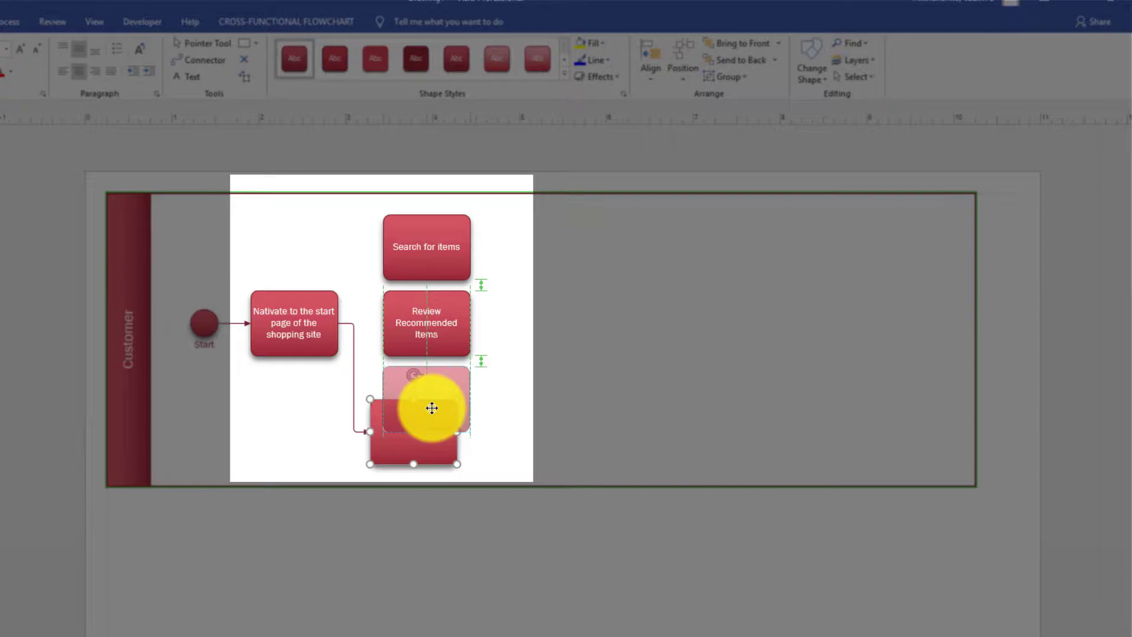
{"action": "left_click_drag", "start_coordinate": [432, 408], "coordinate": [430, 381]}
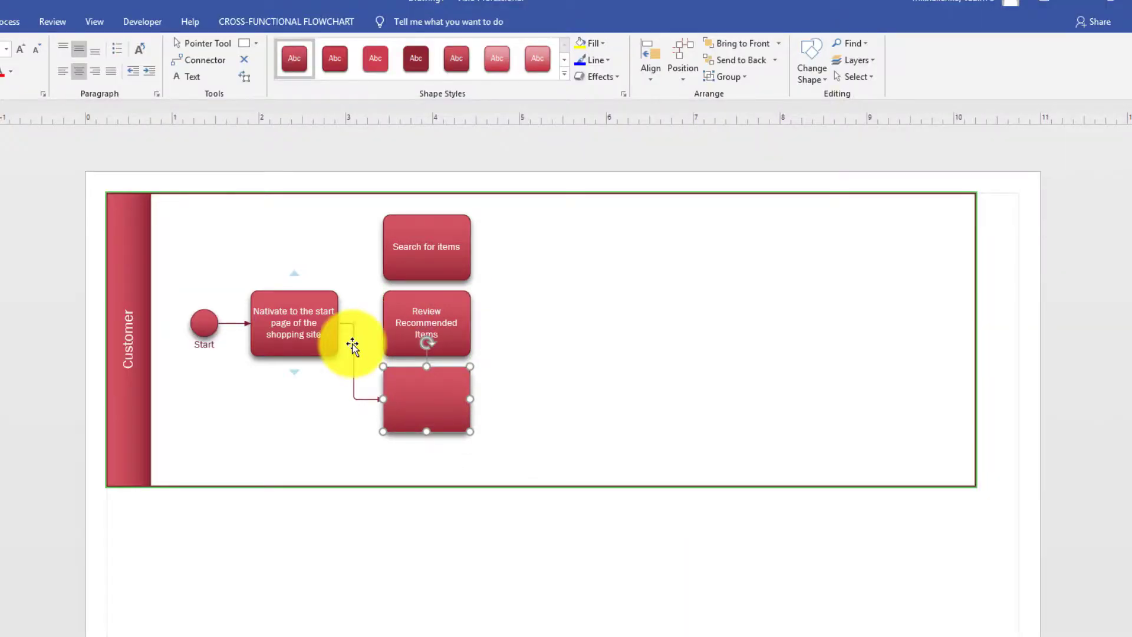
{"action": "double_click", "coordinate": [419, 394]}
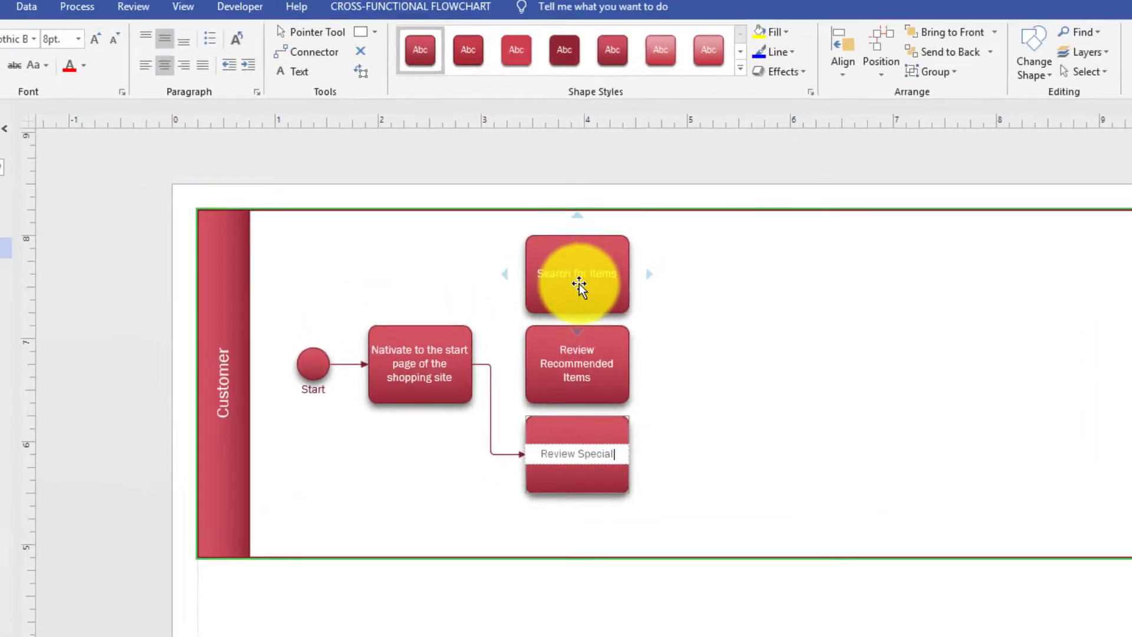
Connect the start page task to "Search for items" and move the "Review Special" connector's start to the lower point on the task's right edge
{"action": "left_click", "coordinate": [315, 52]}
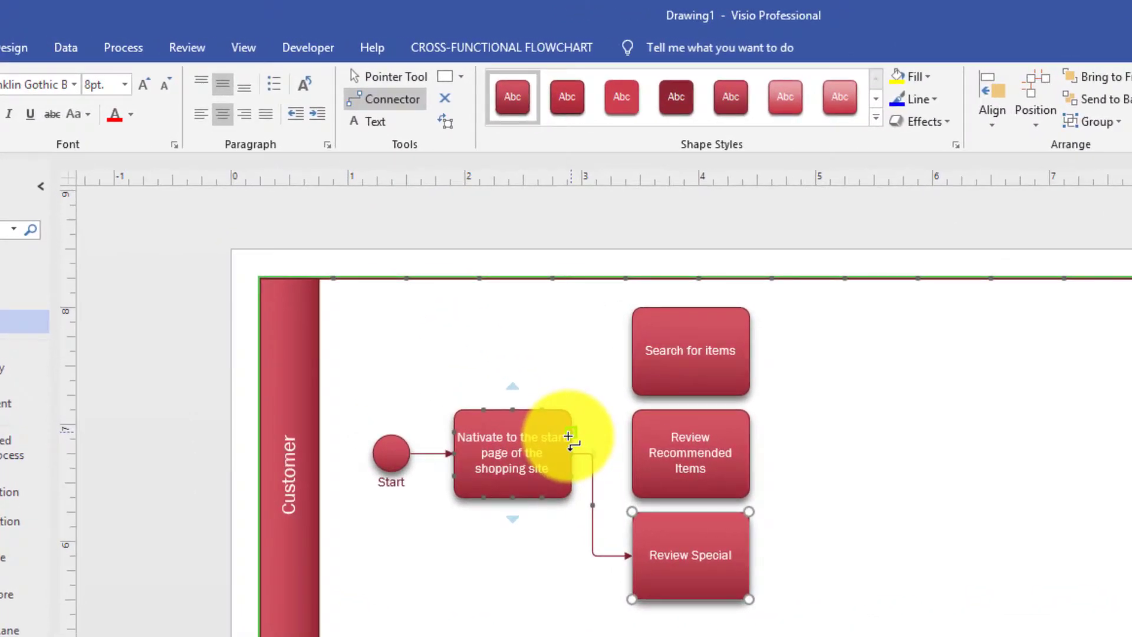
{"action": "left_click_drag", "start_coordinate": [567, 436], "coordinate": [626, 352]}
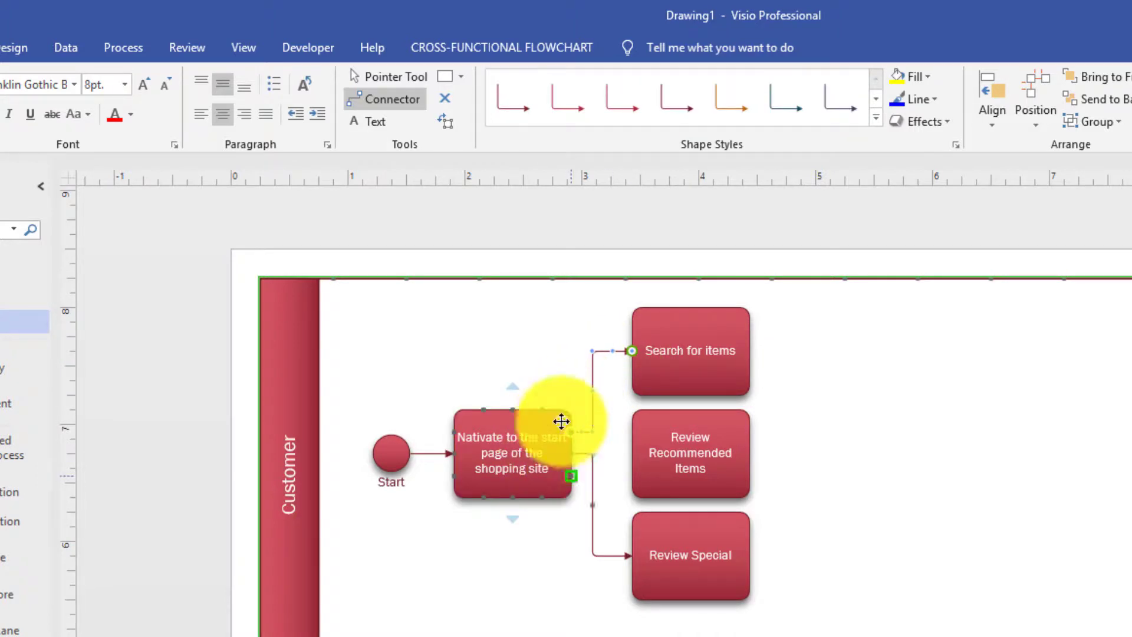
{"action": "left_click", "coordinate": [396, 80]}
{"action": "left_click", "coordinate": [592, 514]}
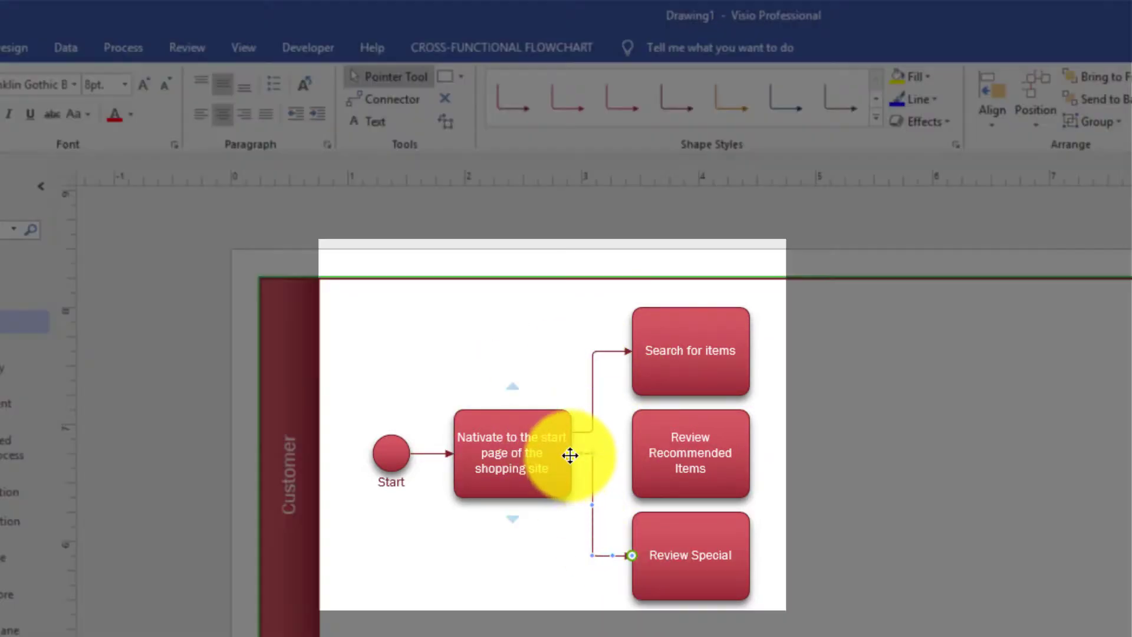
{"action": "left_click_drag", "start_coordinate": [569, 456], "coordinate": [570, 476]}
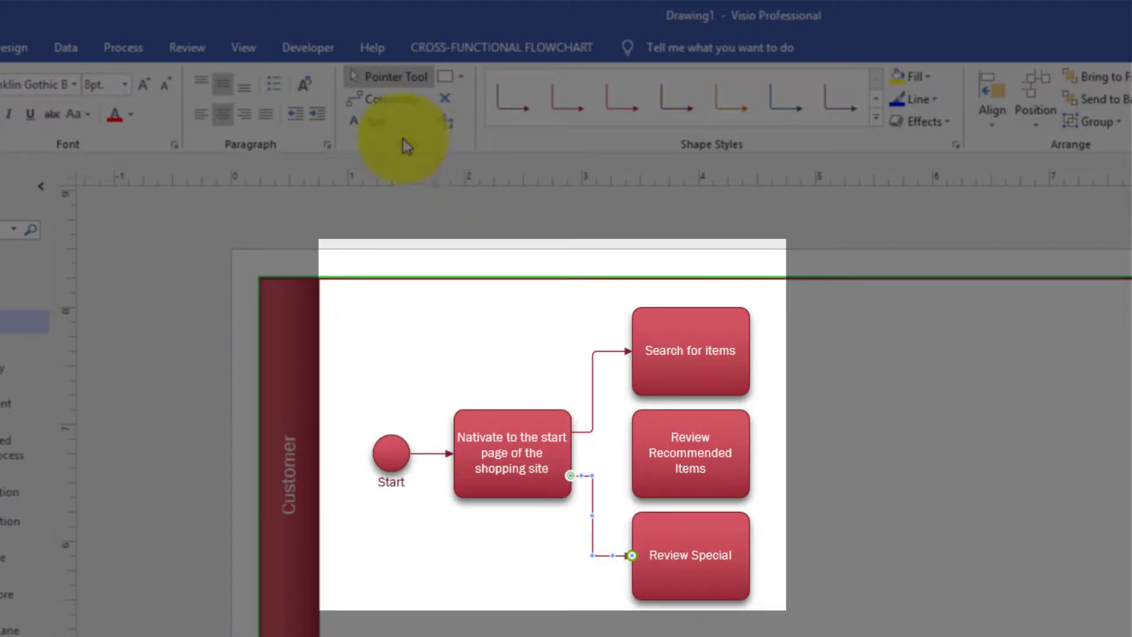
Connect the start page task's right edge to the left edge of the "Review Recommended Items" task with a straight connector
{"action": "left_click", "coordinate": [389, 101]}
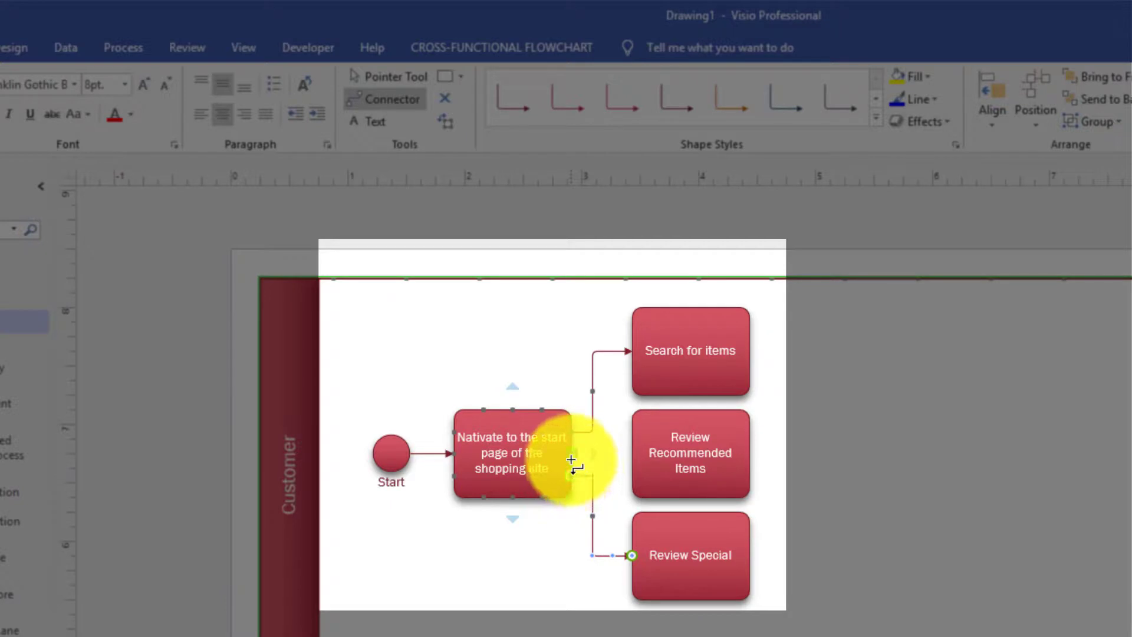
{"action": "left_click_drag", "start_coordinate": [578, 460], "coordinate": [631, 453]}
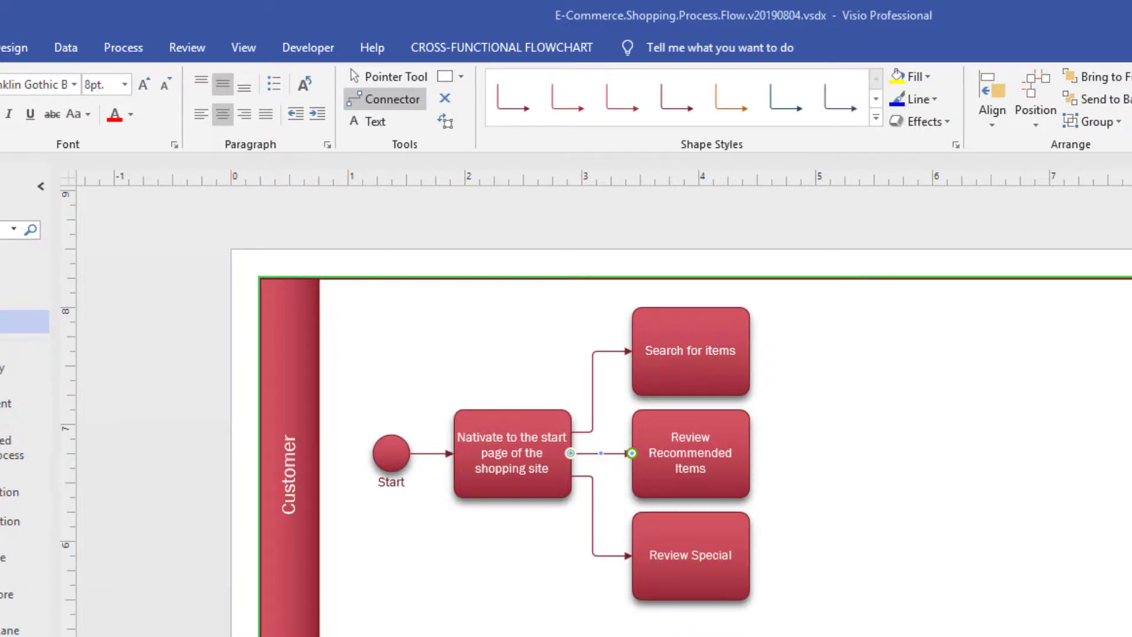
{"action": "left_click", "coordinate": [729, 486]}
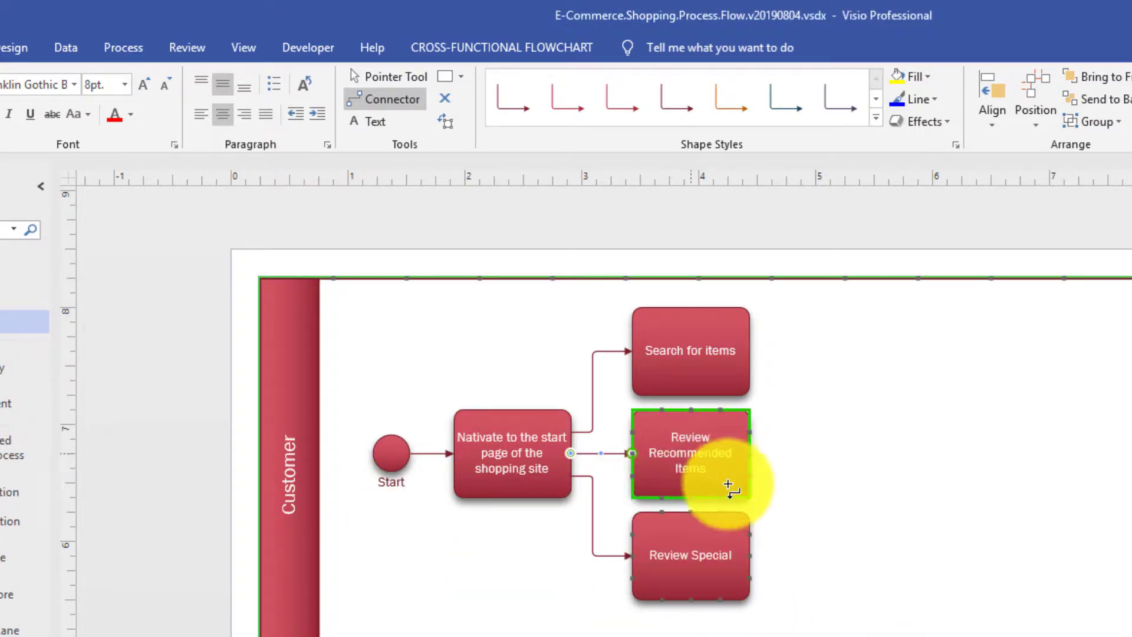
Add a connected task to the right of "Review Recommended Items" and label it "Identify Item for purchase"
{"action": "left_click", "coordinate": [401, 76]}
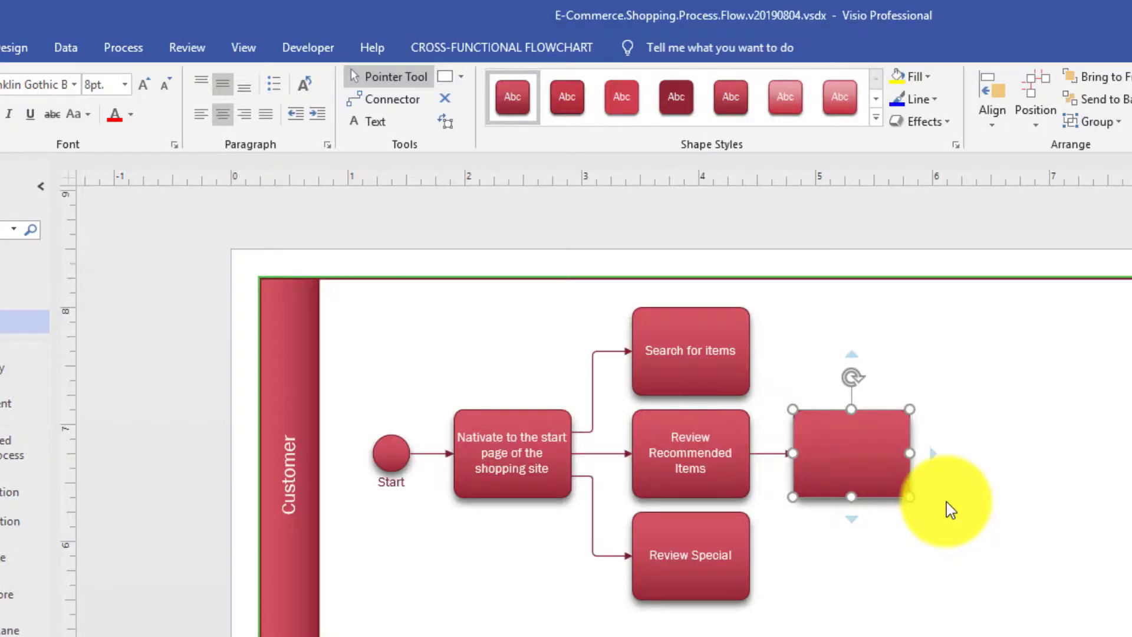
{"action": "key", "text": "F2"}
{"action": "type", "text": "Identify "}
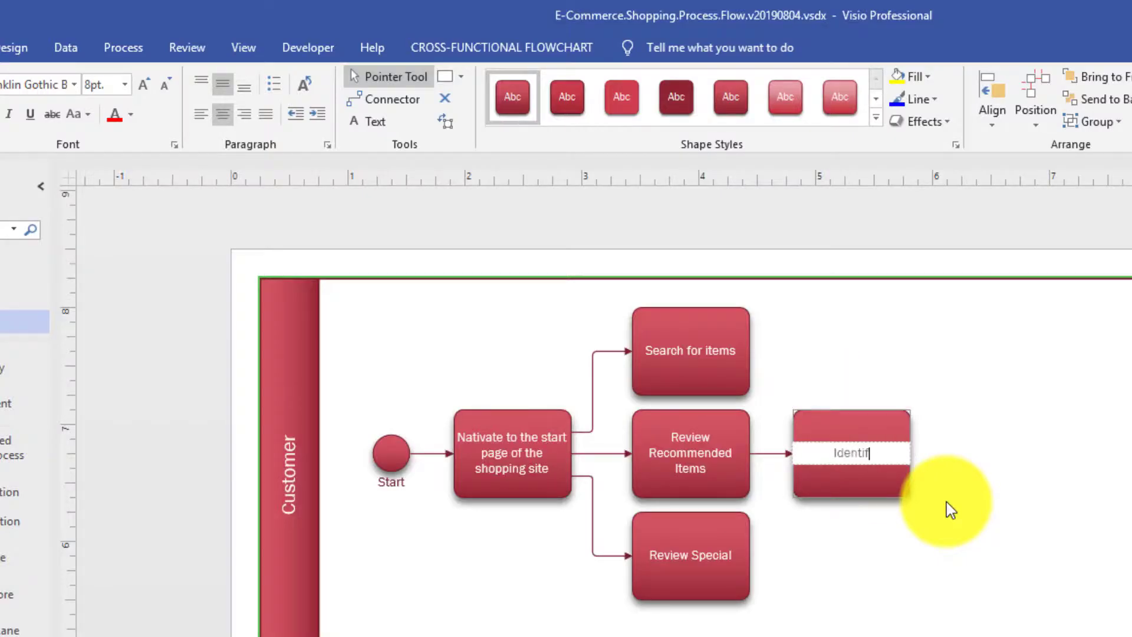
{"action": "type", "text": "Item for purchase"}
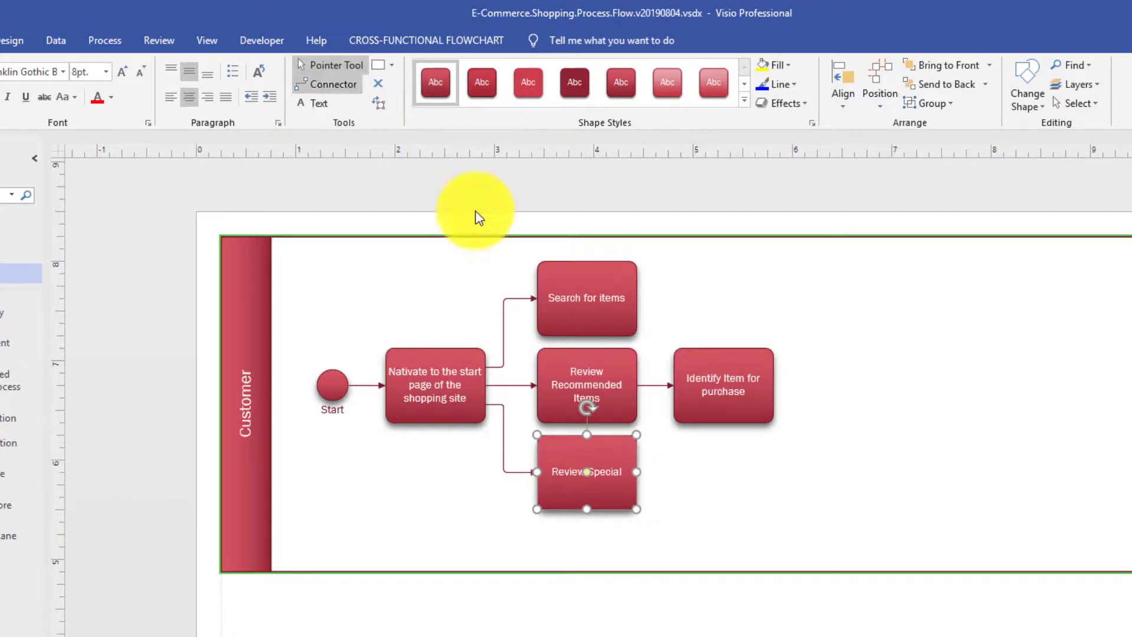
Connect "Search for items" to the top of "Identify Item for purchase" and "Review Special" to its bottom
{"action": "left_click", "coordinate": [626, 301]}
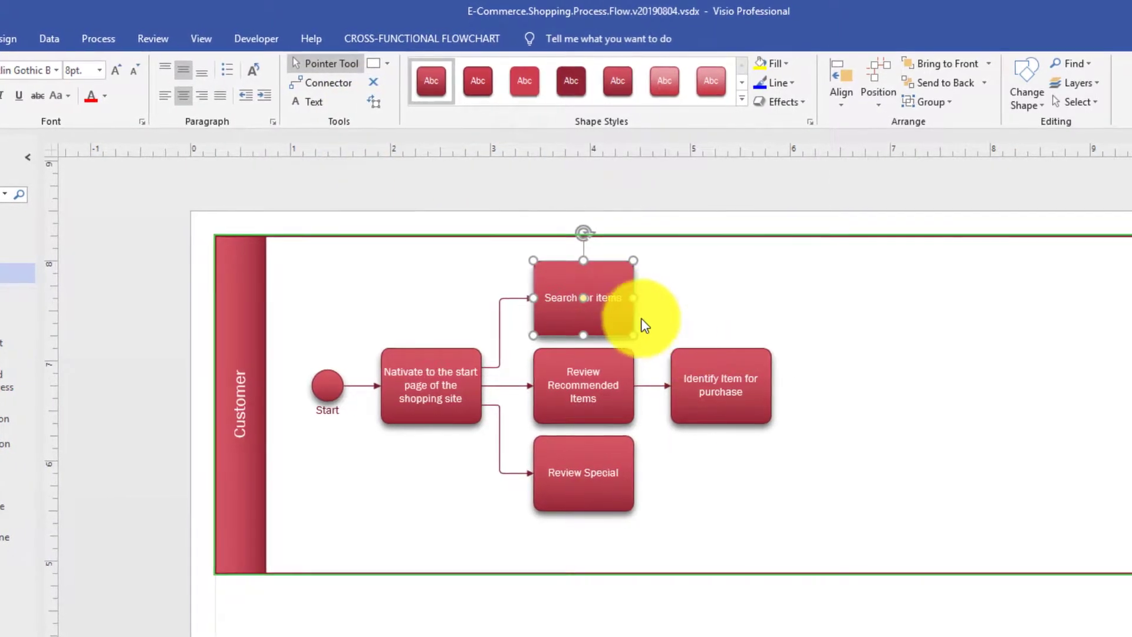
{"action": "left_click", "coordinate": [316, 79]}
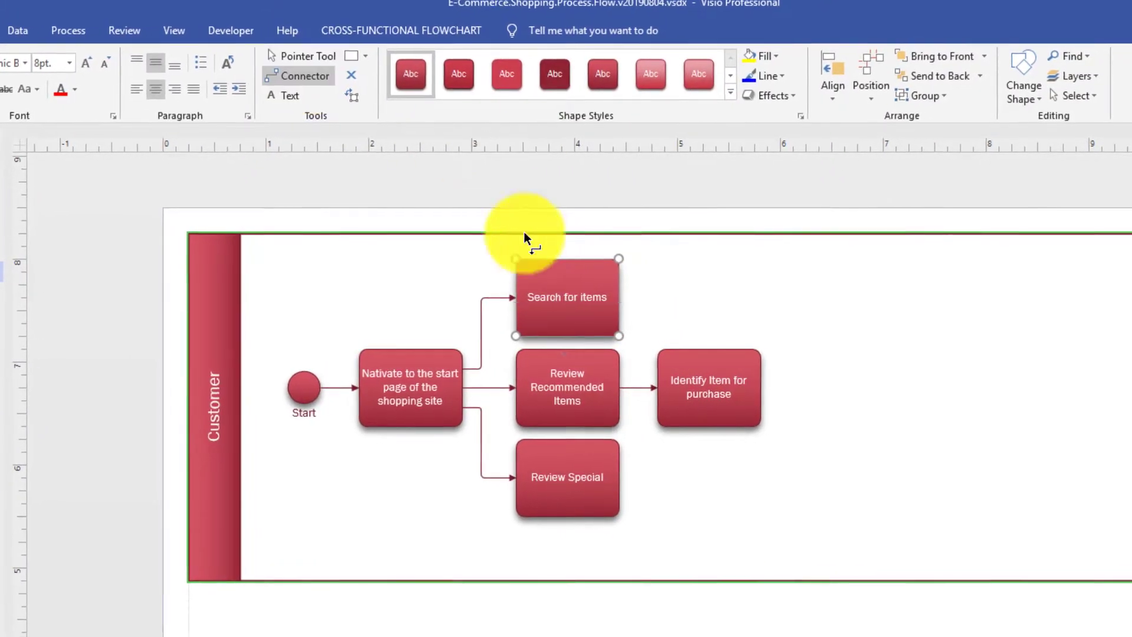
{"action": "left_click_drag", "start_coordinate": [609, 298], "coordinate": [700, 350]}
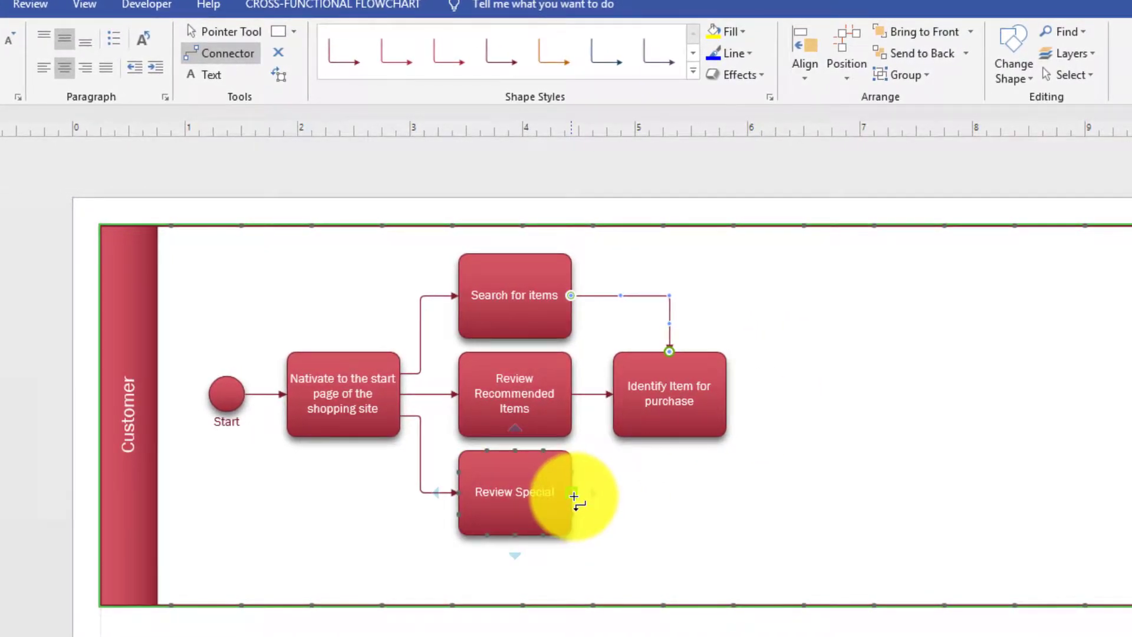
{"action": "left_click_drag", "start_coordinate": [575, 495], "coordinate": [672, 445]}
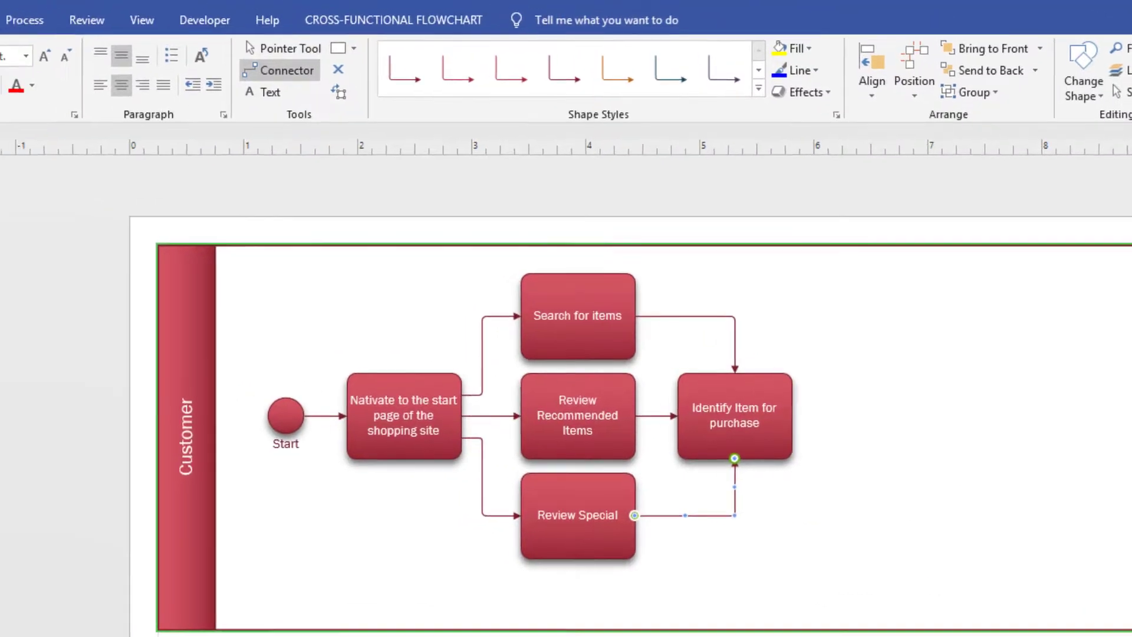
Add a new connected task to the right of "Identify Item for purchase"
{"action": "left_click", "coordinate": [243, 33]}
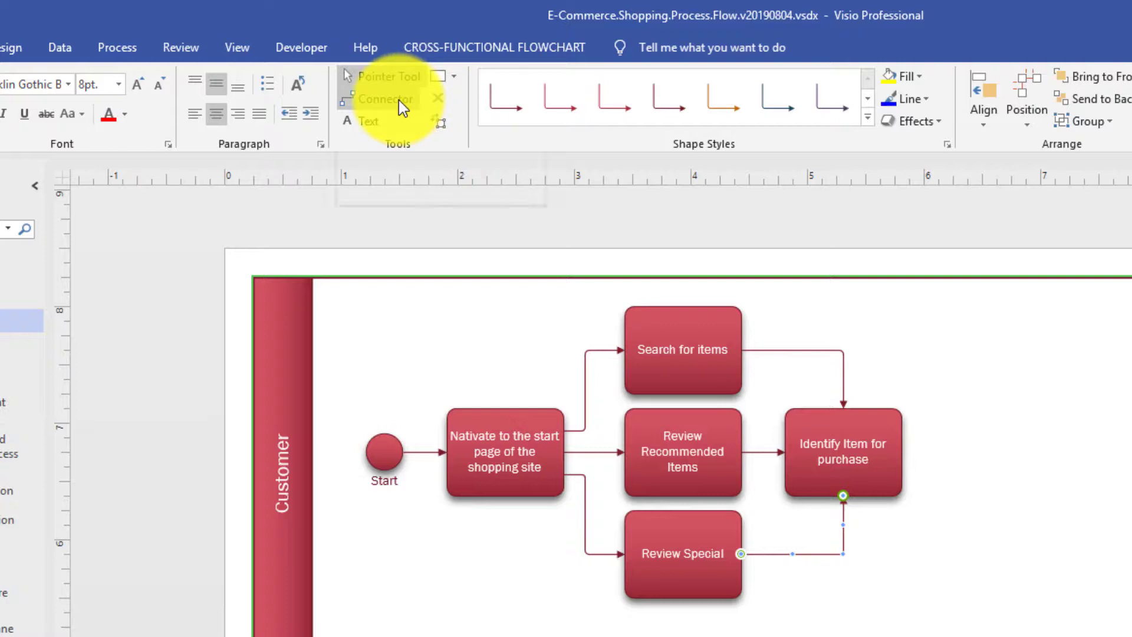
{"action": "left_click", "coordinate": [866, 463]}
{"action": "mouse_move", "coordinate": [928, 454]}
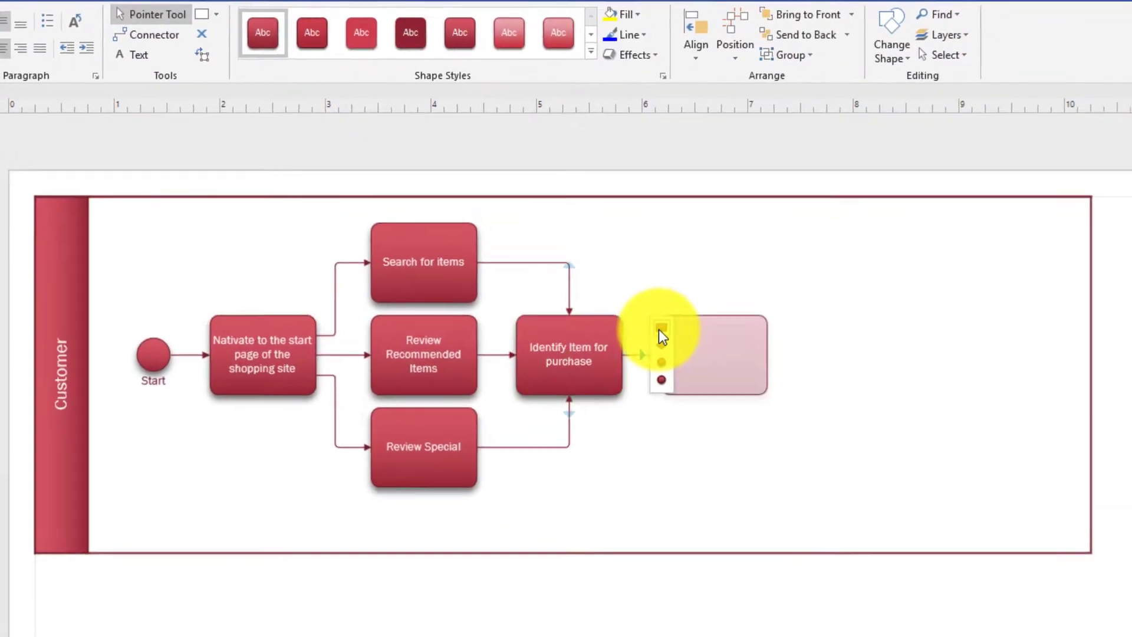
{"action": "left_click", "coordinate": [943, 425]}
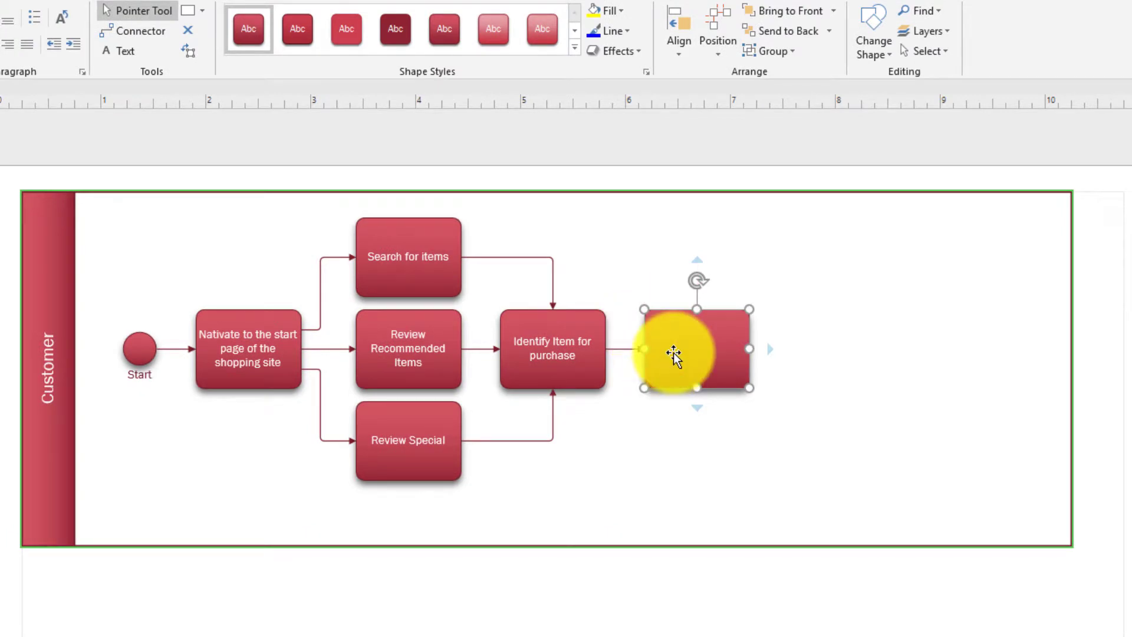